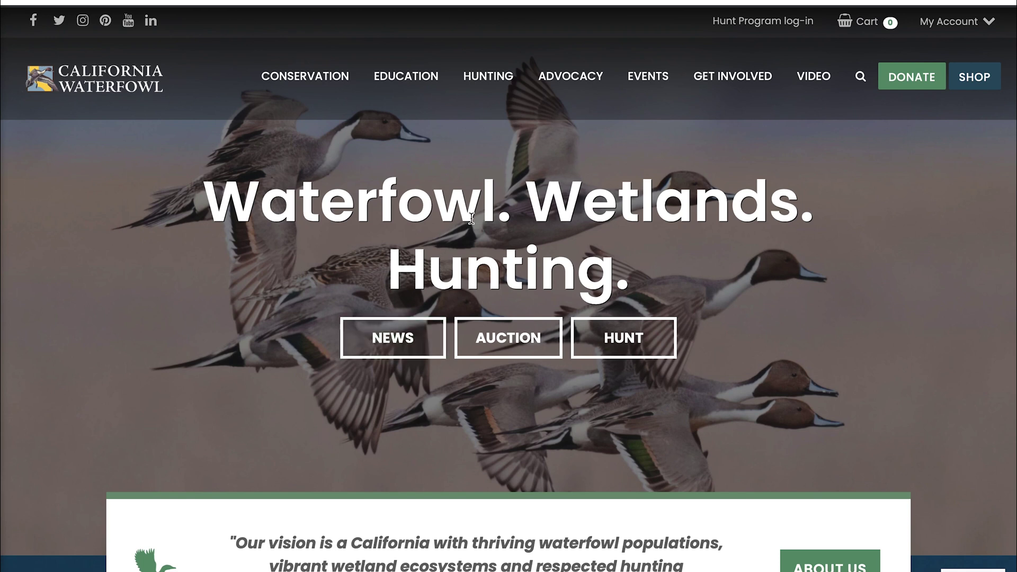
- Open the Hunt Program log-in, start a new account, and open the 'Verify your email address' message
click(749, 24)
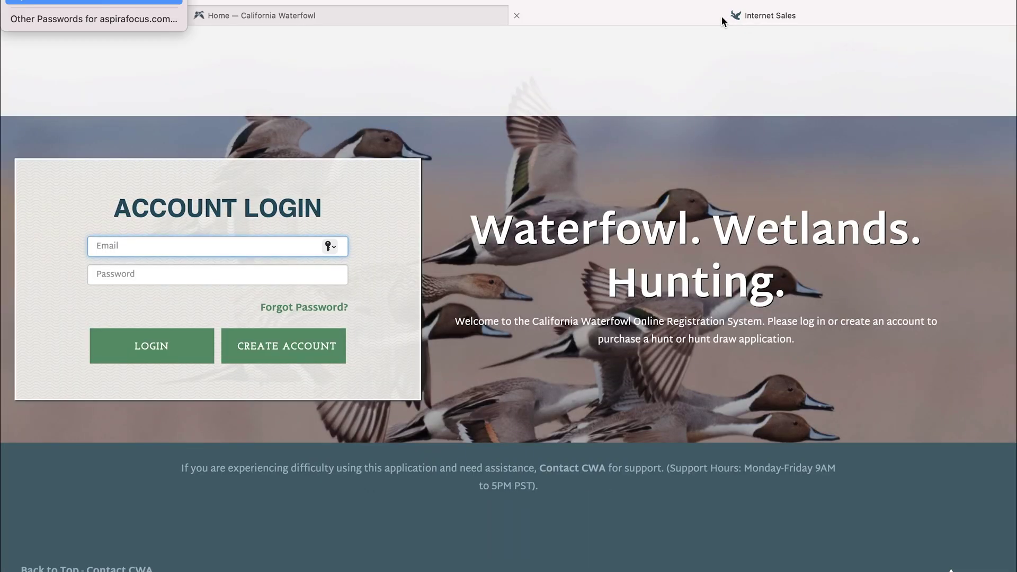
click(380, 181)
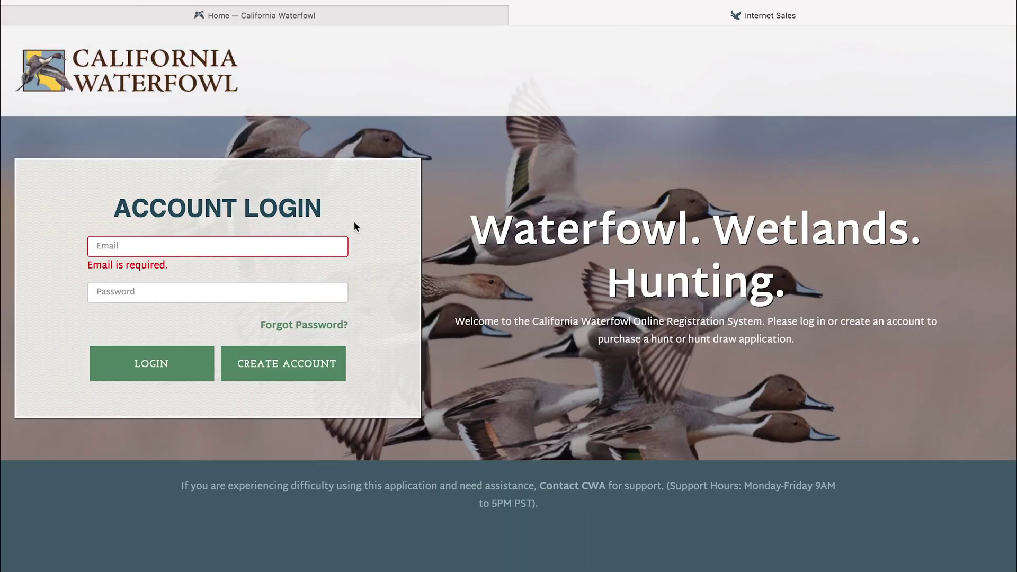
click(297, 369)
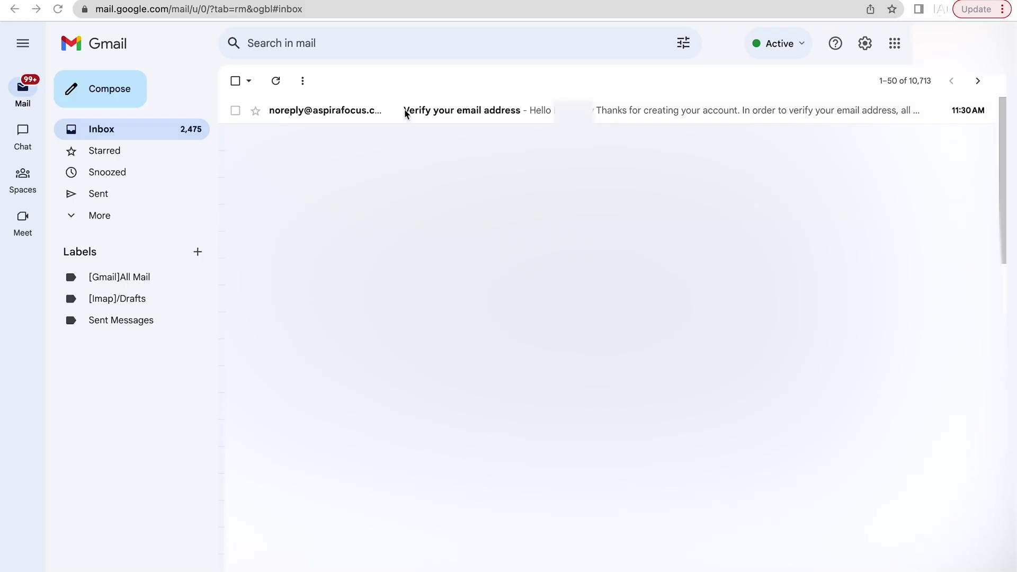
click(369, 118)
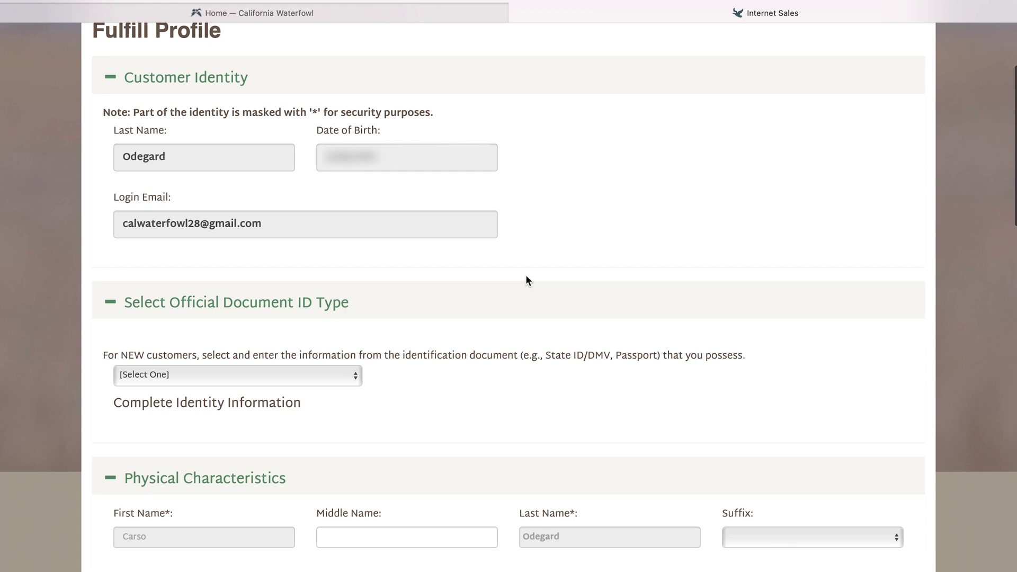
- Review the Fulfill Profile form's ID type and Military Veteran choices down to the mailing address
scroll(355, 212, down, 3)
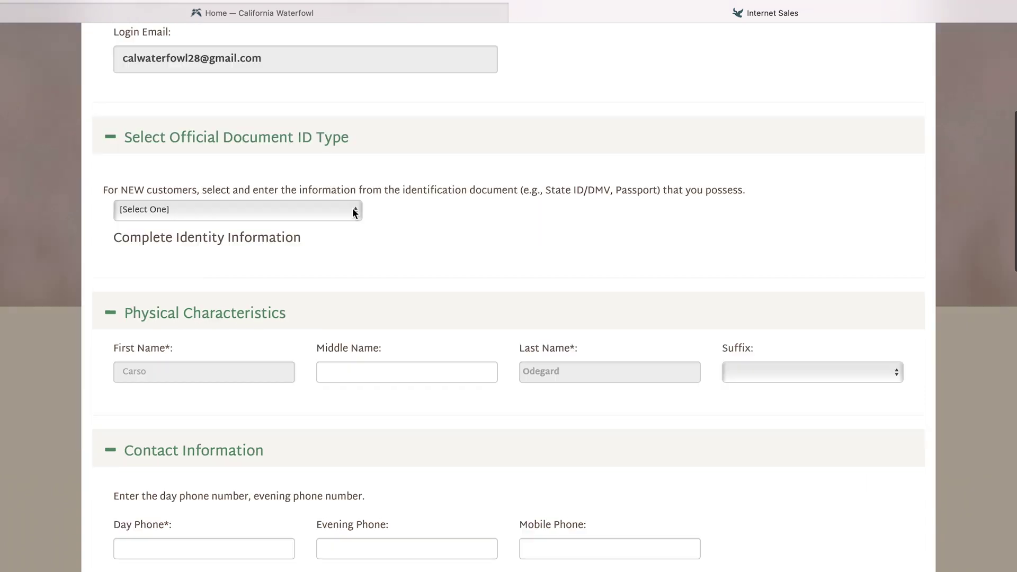
click(355, 212)
scroll(371, 212, down, 10)
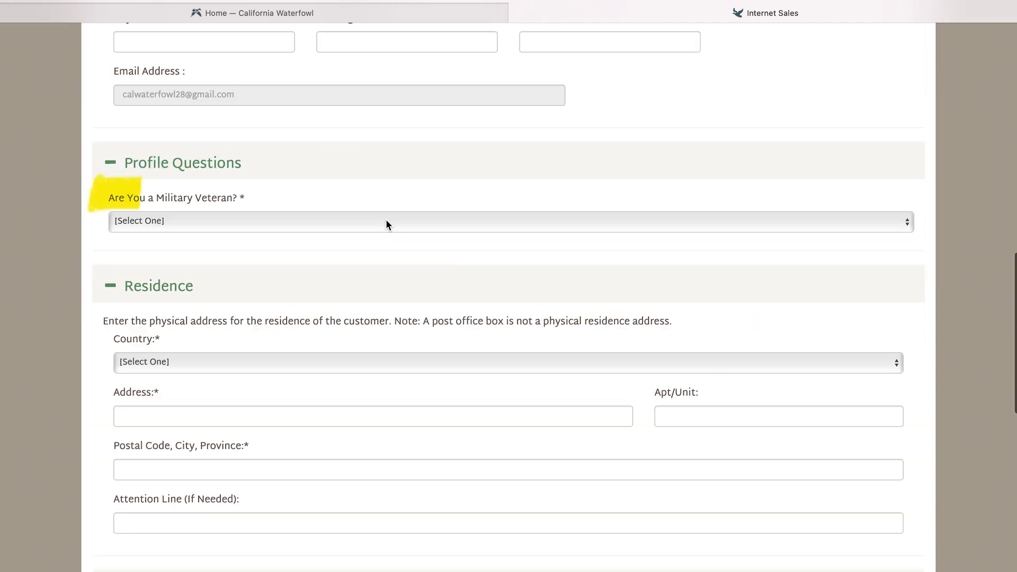
click(386, 222)
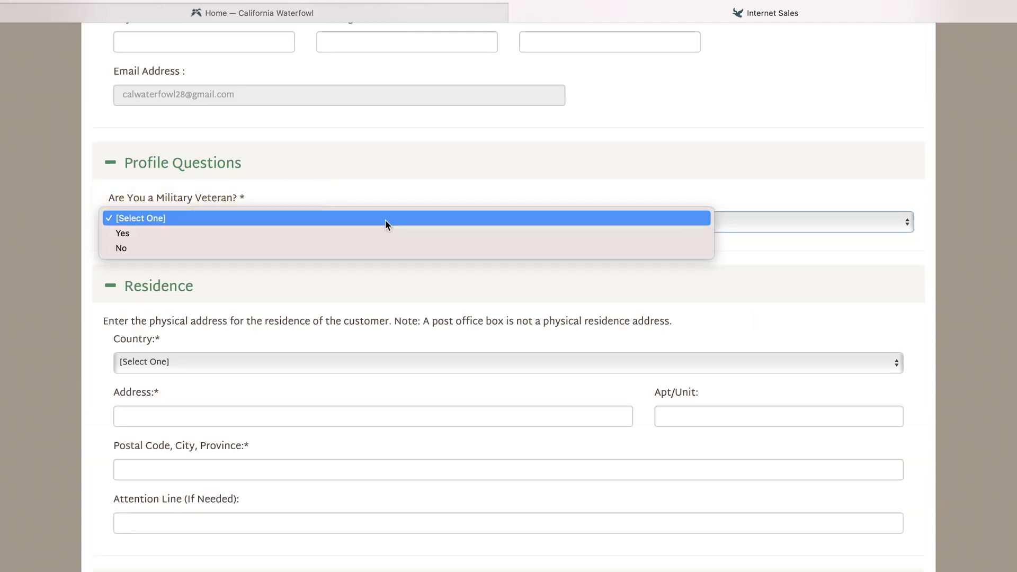
click(386, 220)
scroll(389, 192, down, 5)
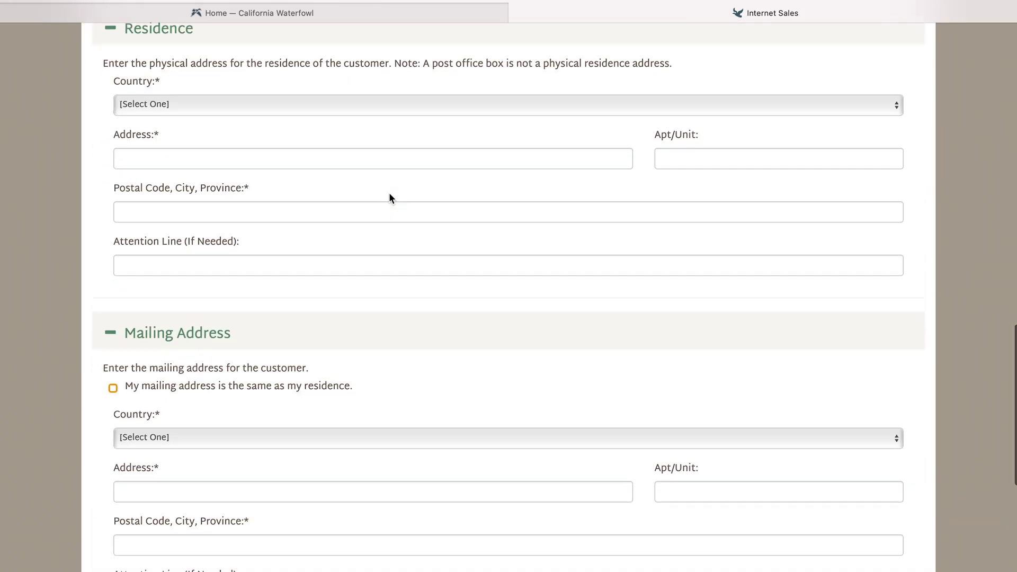
scroll(389, 194, down, 6)
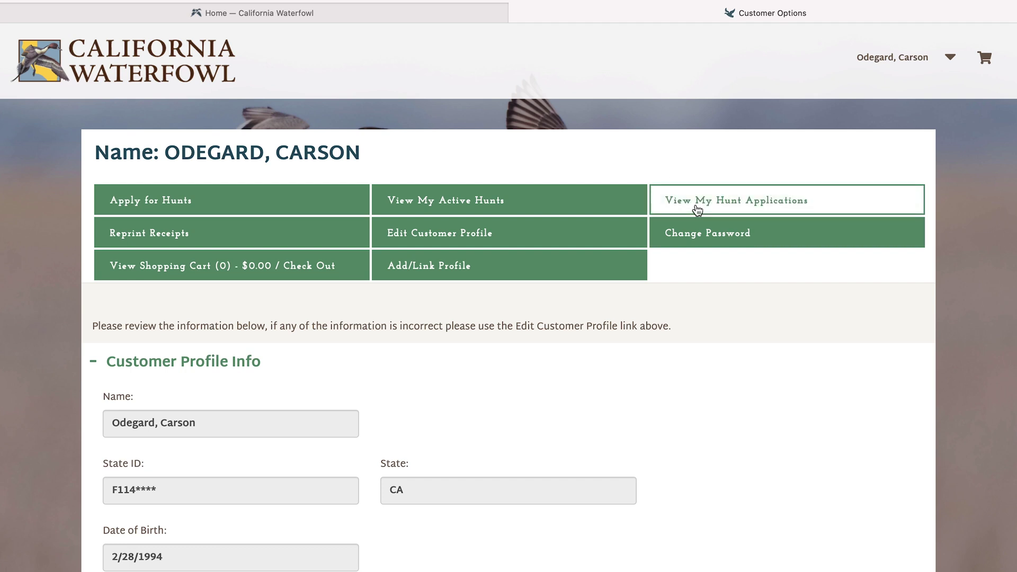
- Go to Apply for Hunts and find 2023 - Sacramento Valley ($5.00) under Waterfowl Lottery Hunts by Region
click(237, 202)
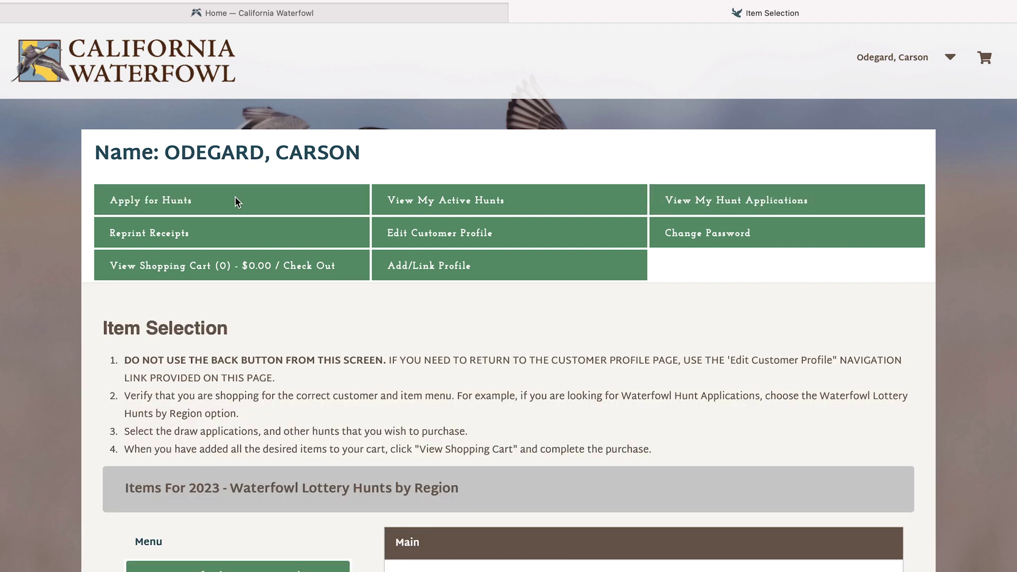
scroll(237, 202, down, 5)
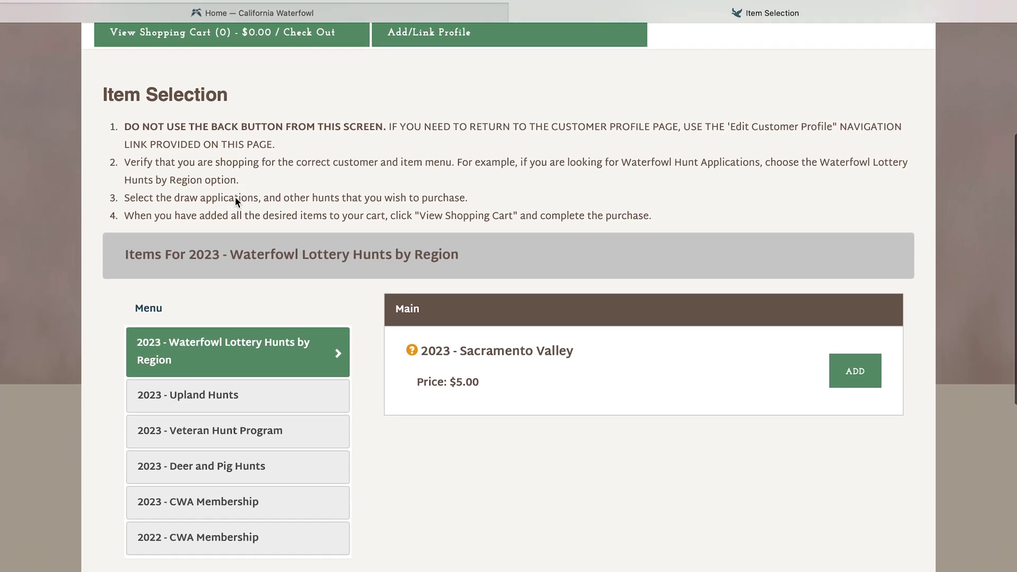
scroll(235, 196, down, 1)
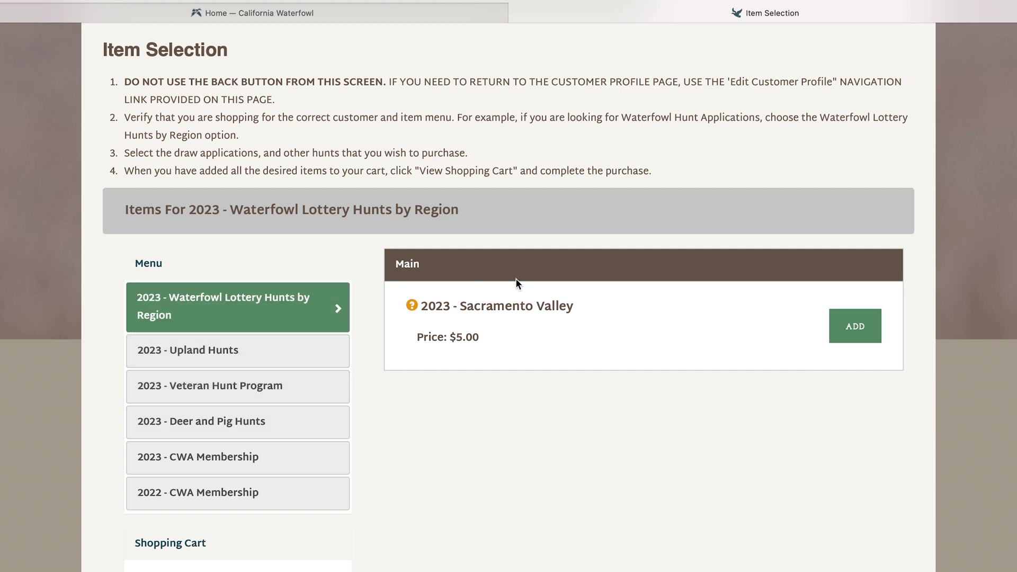
- Add the 2023 - Sacramento Valley application and bring up Butte Creek Island Ranch's hunt dates
click(853, 326)
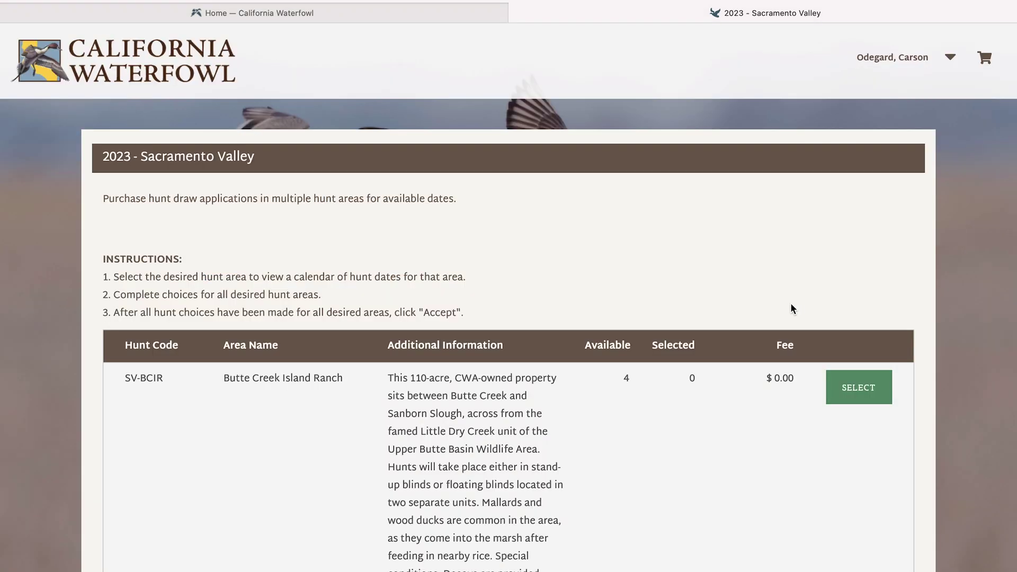
scroll(687, 308, down, 3)
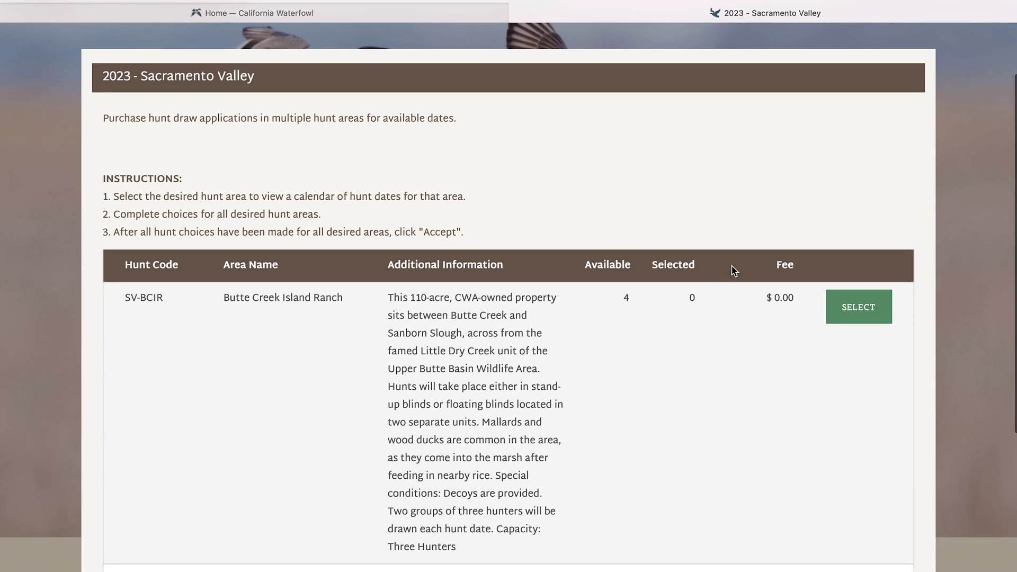
click(857, 307)
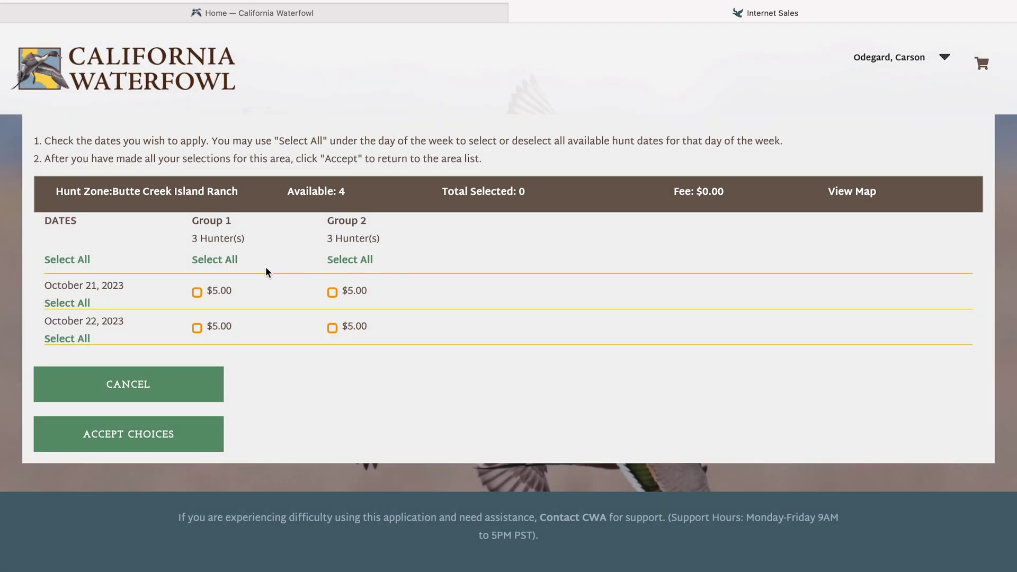
- Select Butte Creek Island Ranch dates: Group 1 on October 21 and 22, Group 2 on October 22
click(228, 261)
click(217, 261)
click(351, 262)
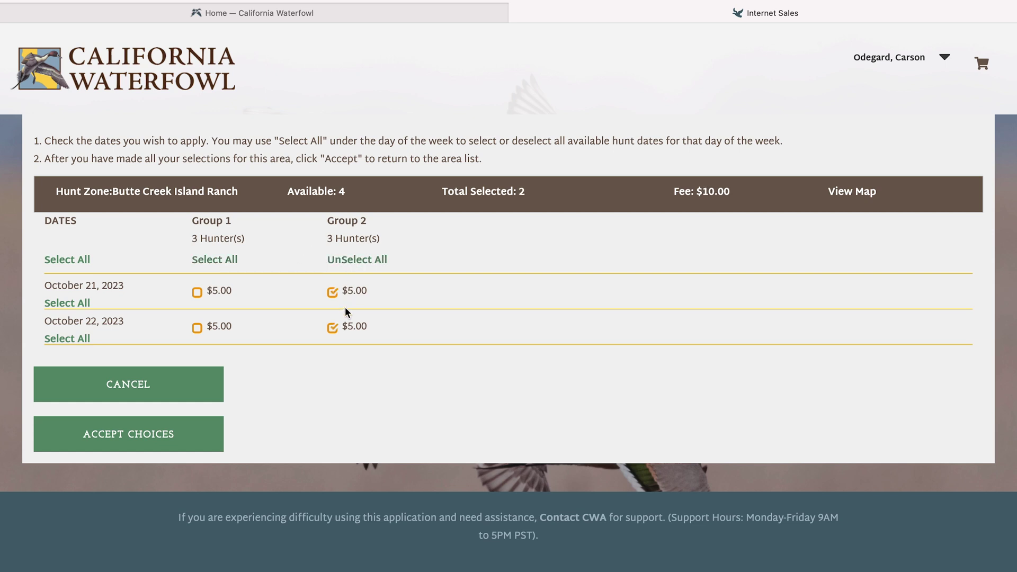
click(354, 270)
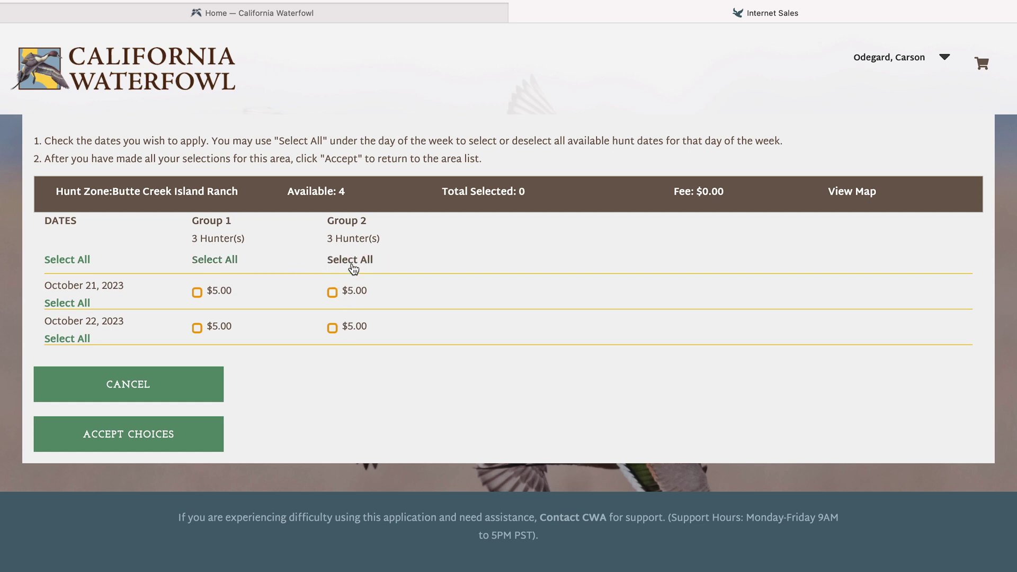
click(198, 293)
click(332, 293)
click(333, 328)
click(197, 329)
click(333, 293)
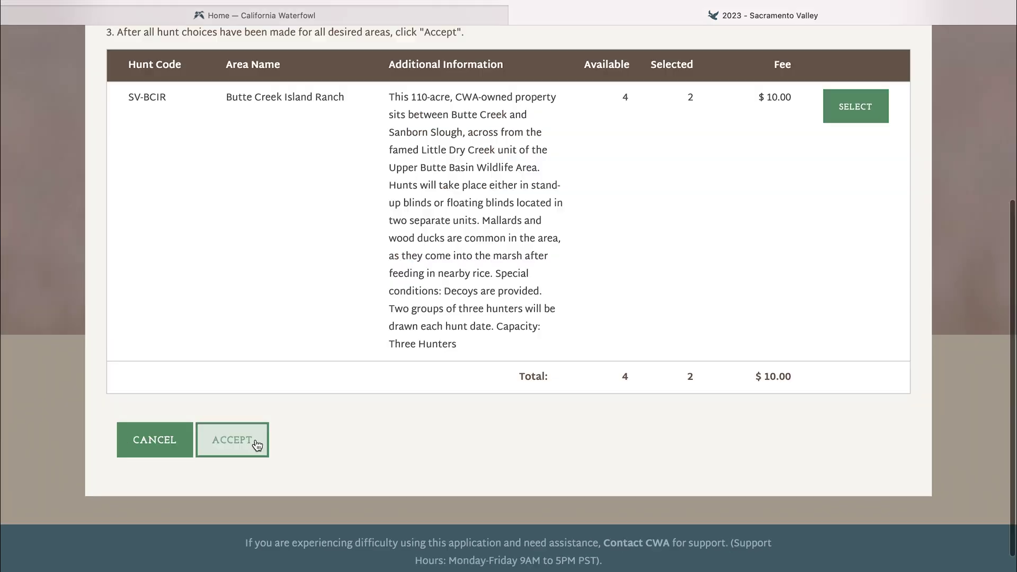
click(255, 440)
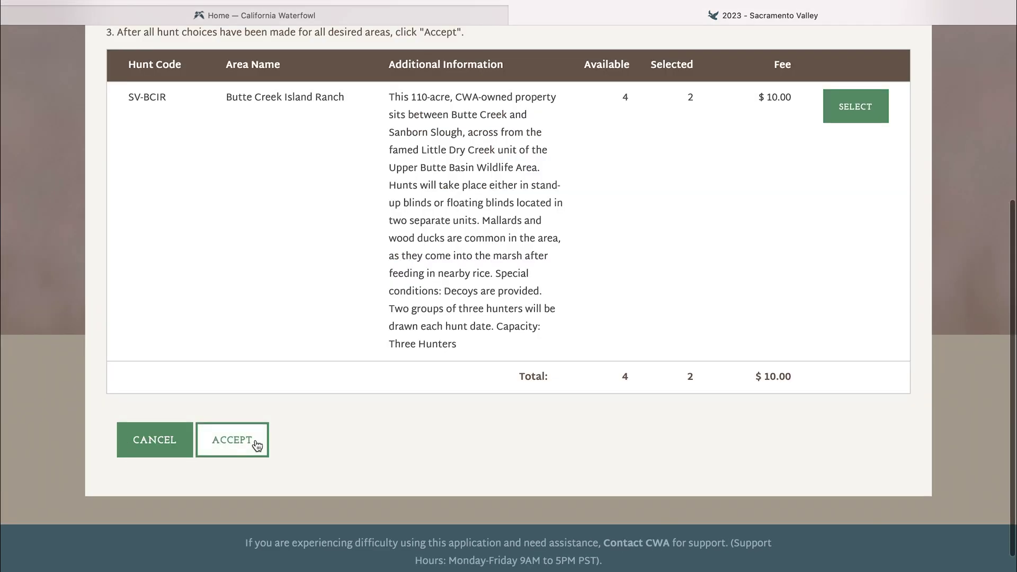
click(255, 440)
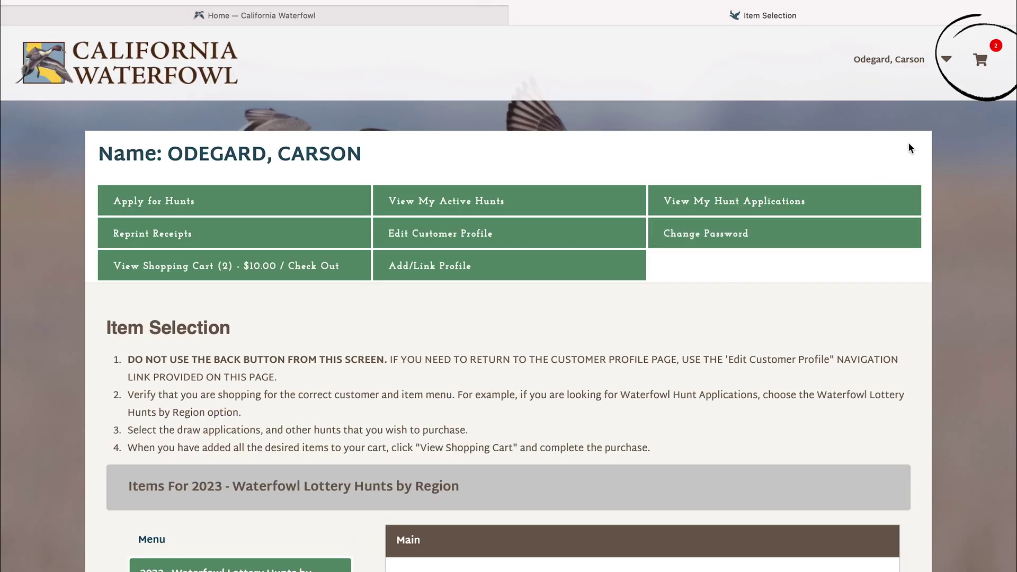
click(980, 57)
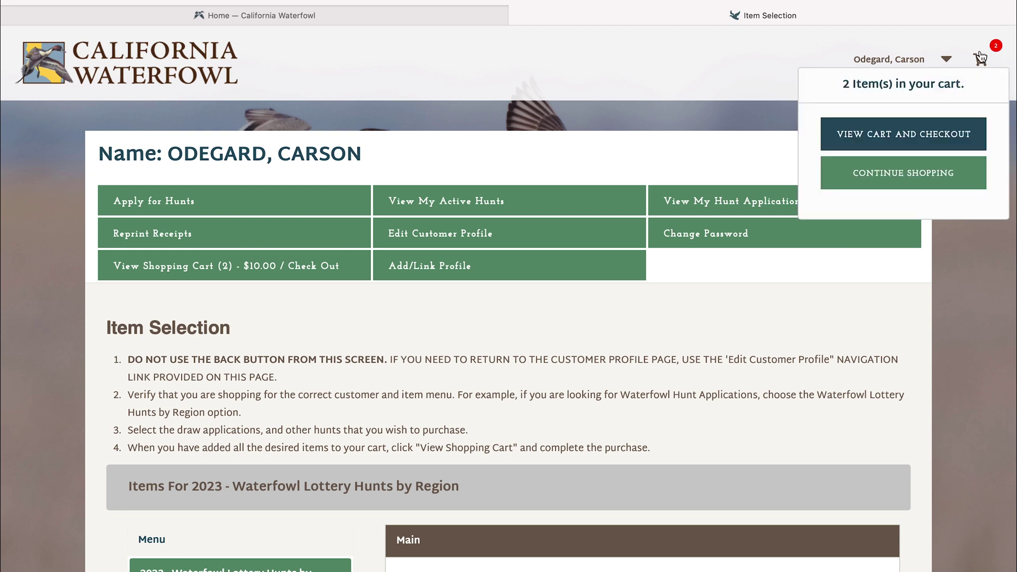
click(942, 128)
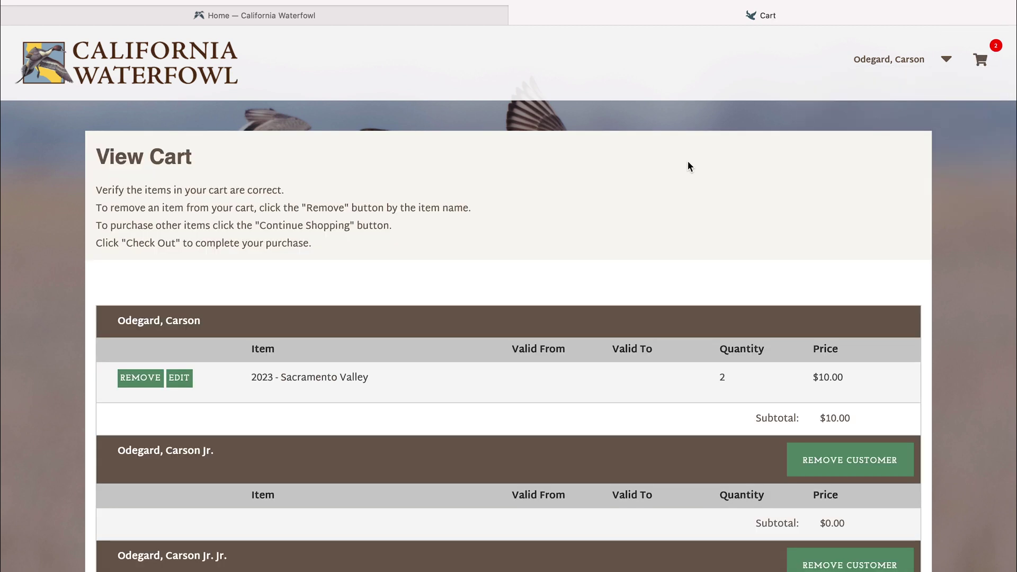
scroll(492, 226, down, 5)
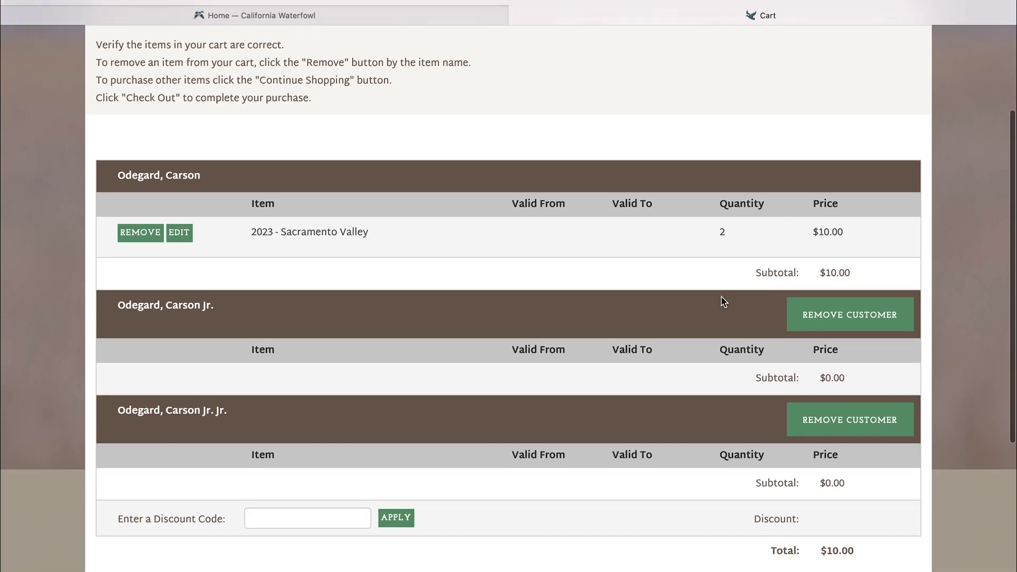
scroll(714, 303, down, 8)
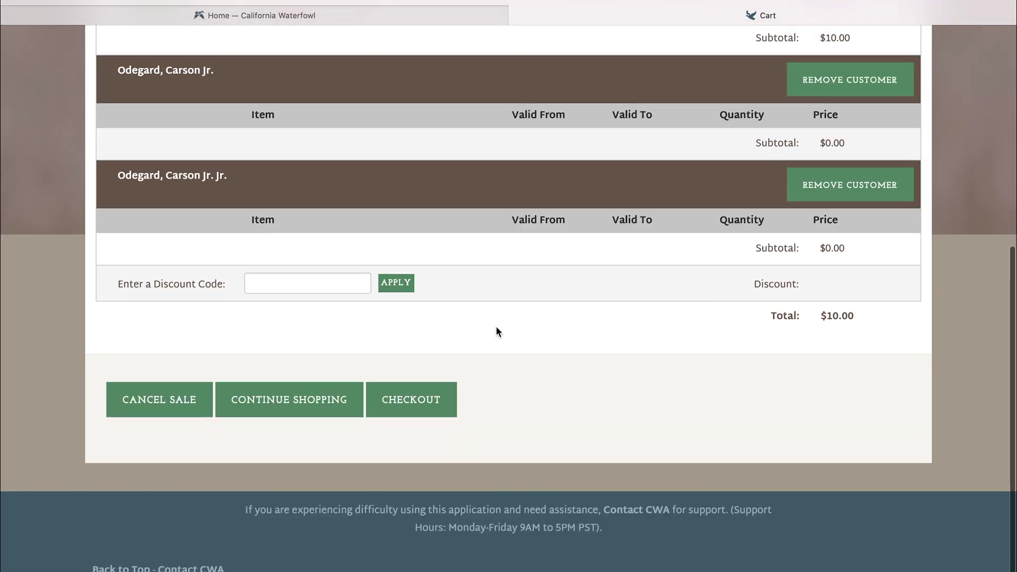
- Check out the cart and move past Shopping Cart, Shipping Address and Email Confirmation to Credit Card Info
click(428, 395)
scroll(428, 395, down, 5)
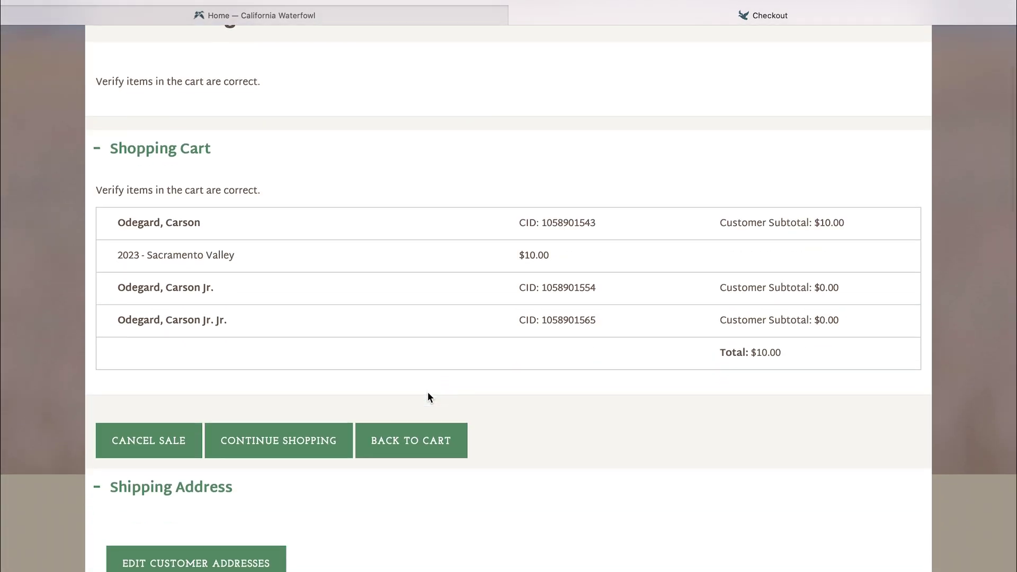
scroll(428, 396, down, 5)
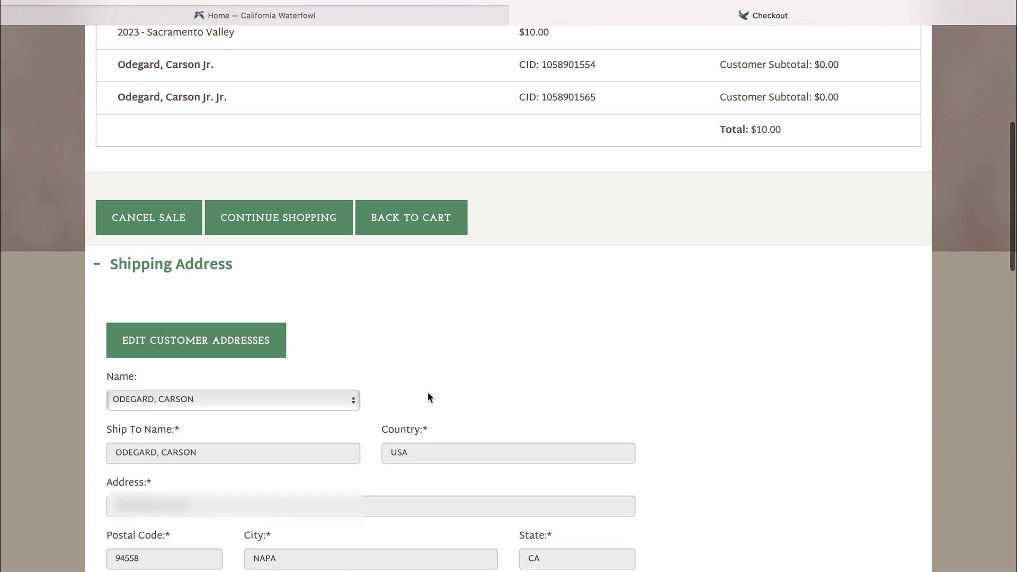
scroll(428, 393, down, 8)
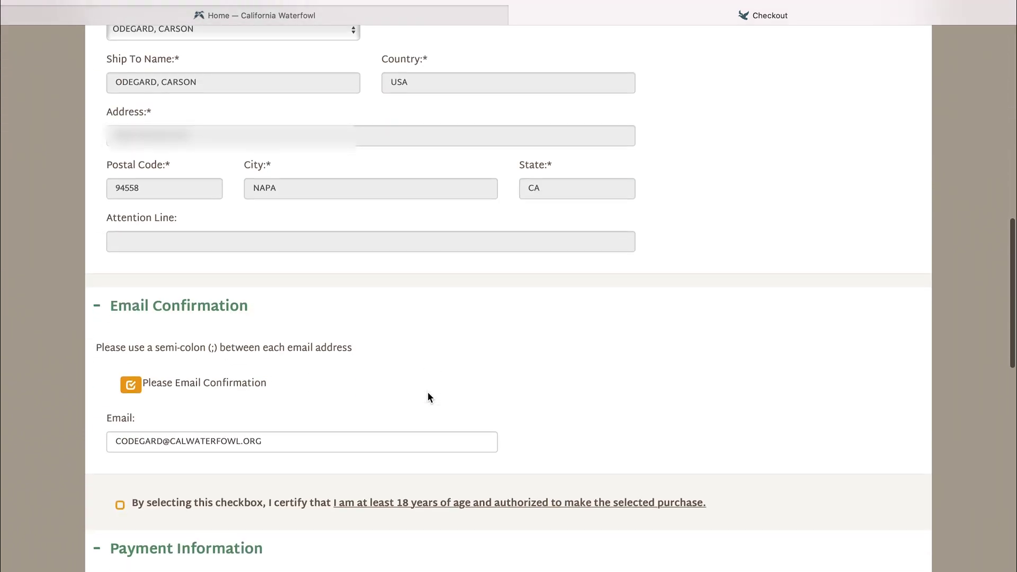
scroll(428, 397, down, 10)
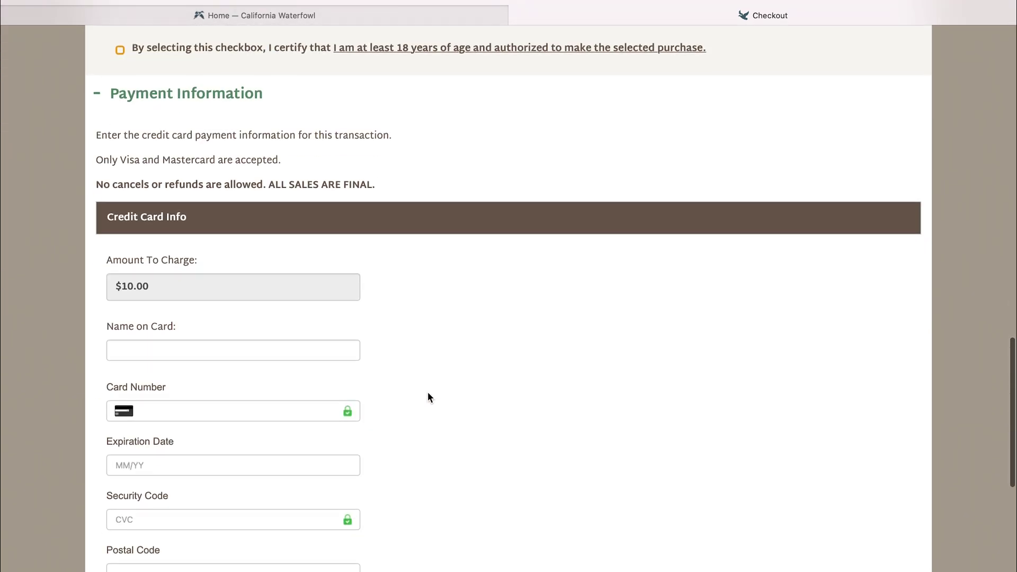
scroll(429, 397, down, 8)
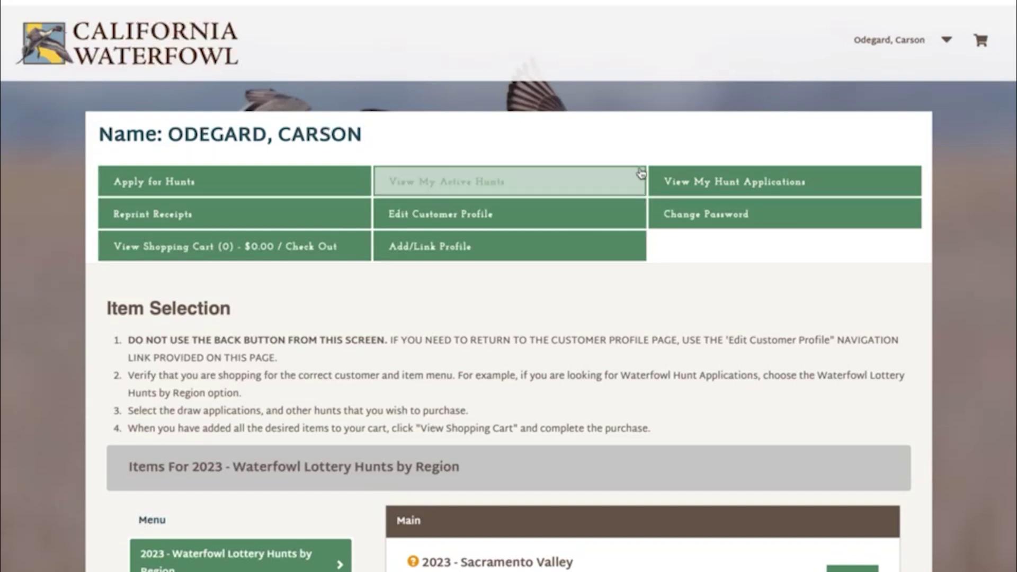
- Expand Multi-Selection Draw Results in My Hunt Applications and choose to buy the winning Group 1 October 21 hunt
click(716, 184)
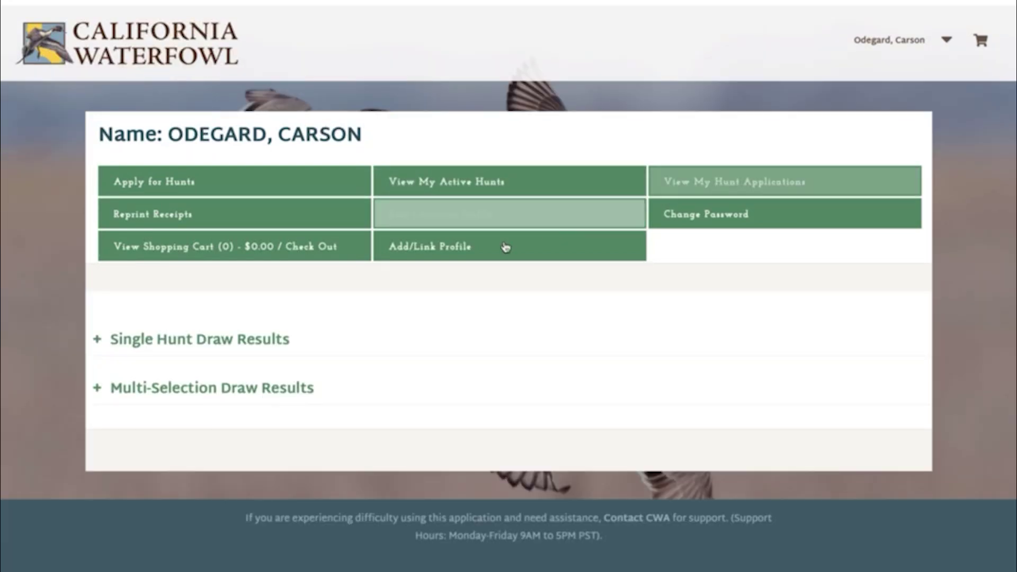
click(236, 400)
scroll(236, 400, down, 4)
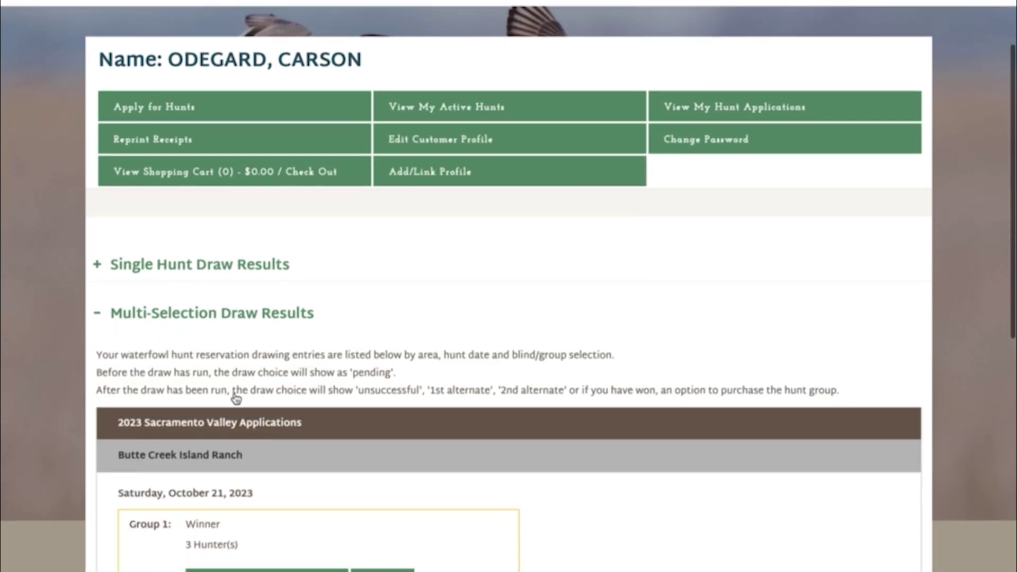
scroll(234, 393, down, 3)
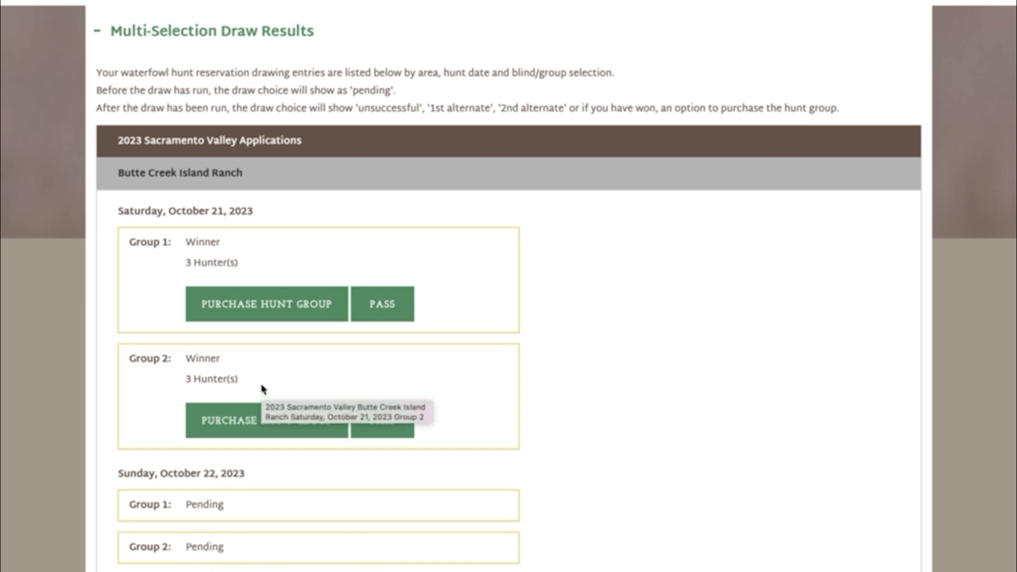
click(277, 313)
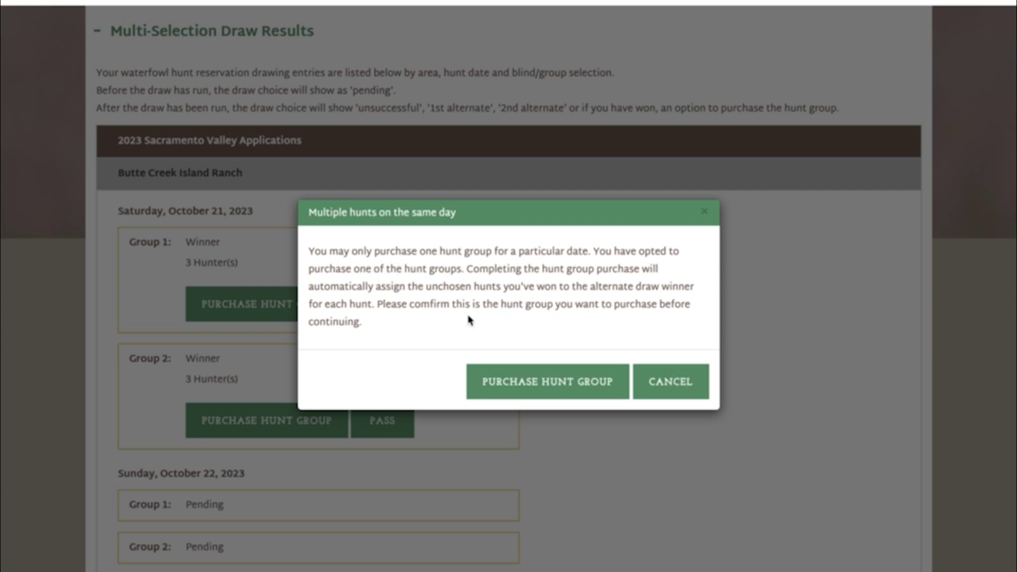
- Confirm the Group 1 purchase, answer Yes to CWA membership, sign the waiver with your name, and submit
click(532, 371)
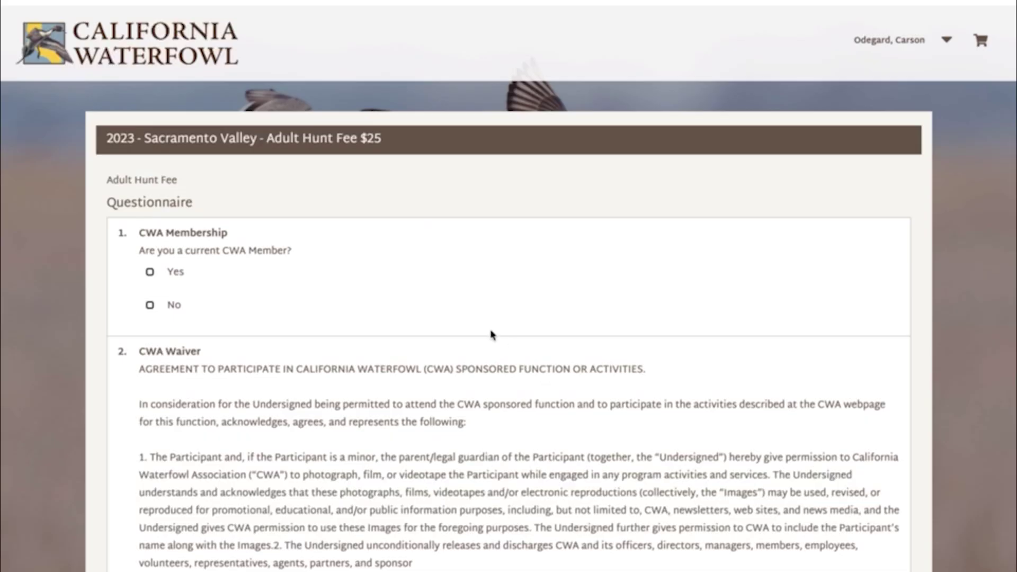
click(150, 272)
scroll(289, 307, down, 3)
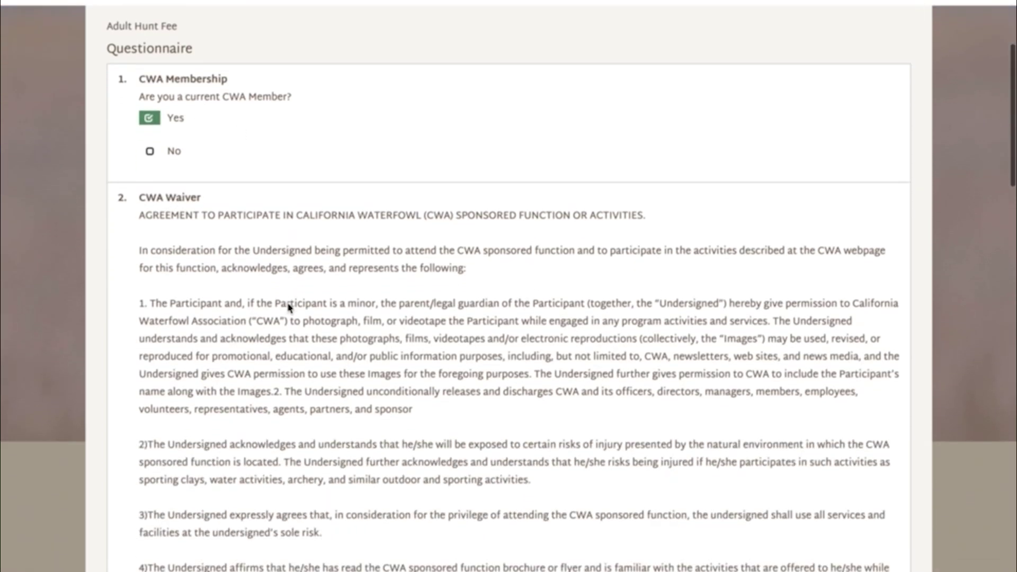
scroll(289, 308, down, 11)
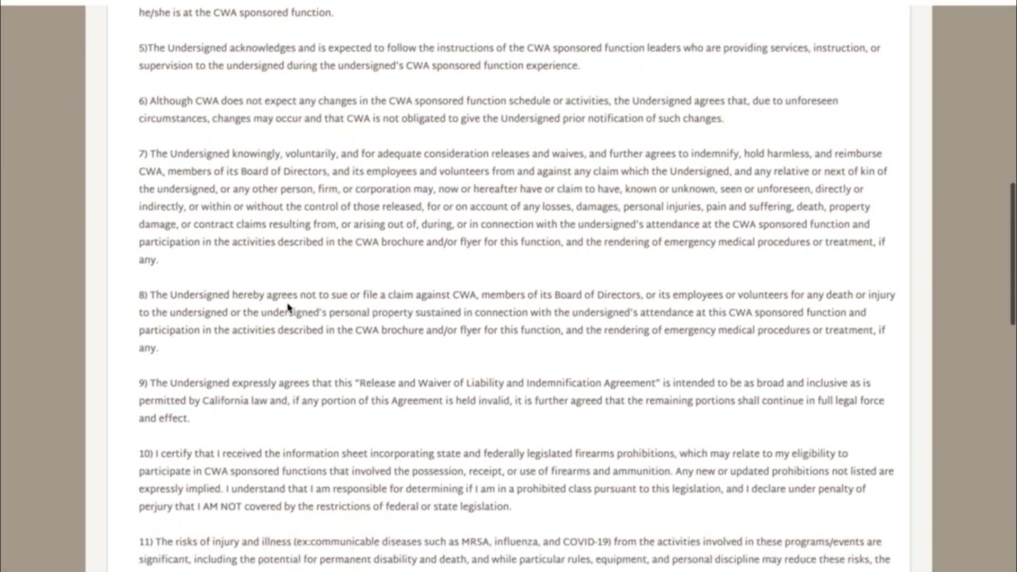
scroll(289, 307, down, 20)
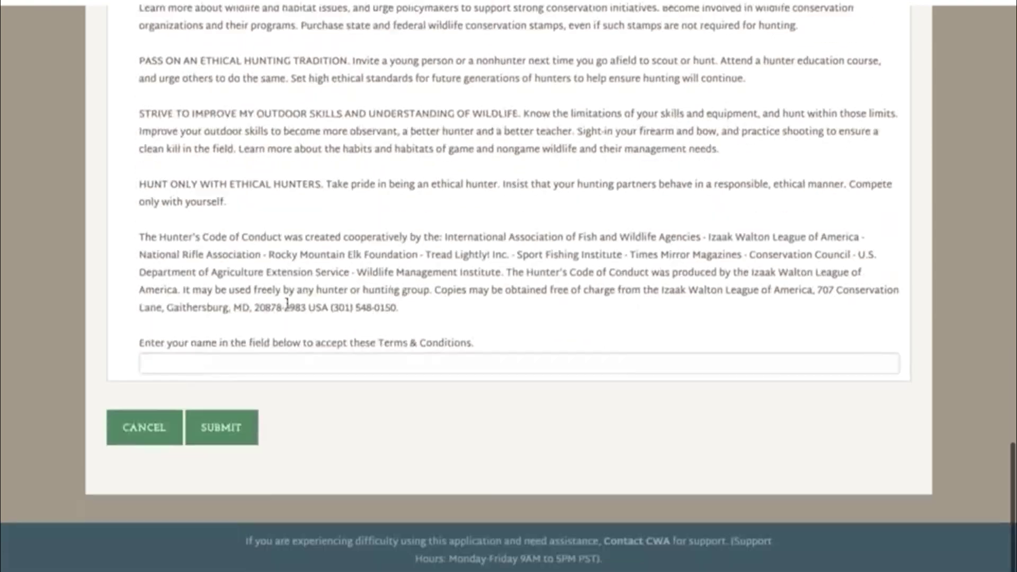
scroll(287, 303, down, 2)
click(284, 283)
text(Carson)
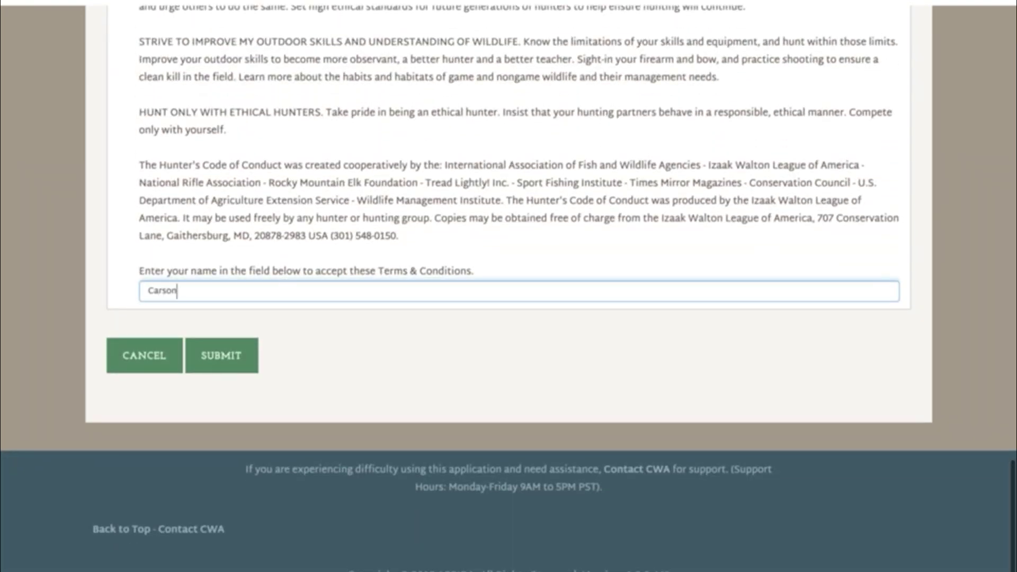
click(367, 335)
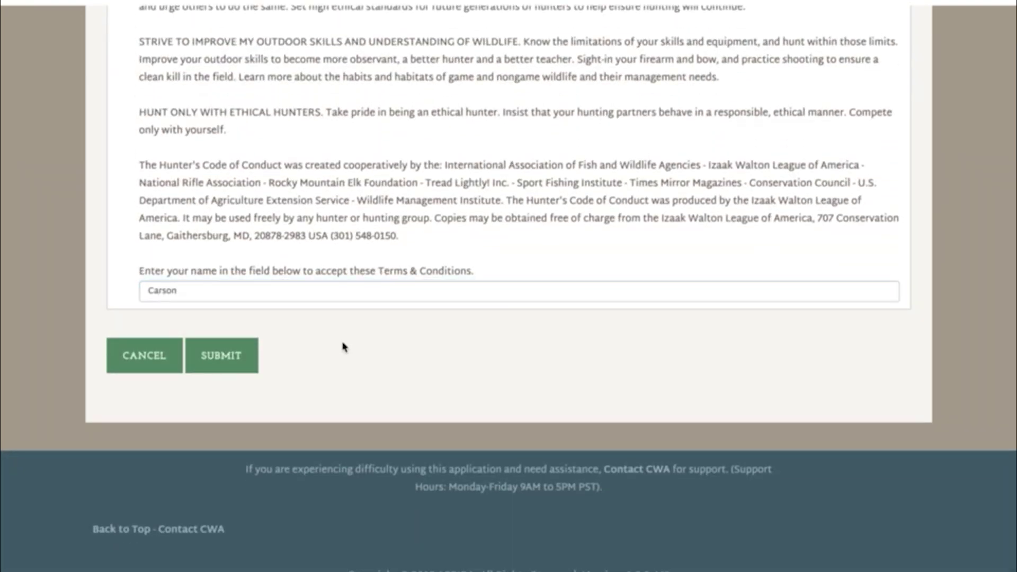
click(243, 361)
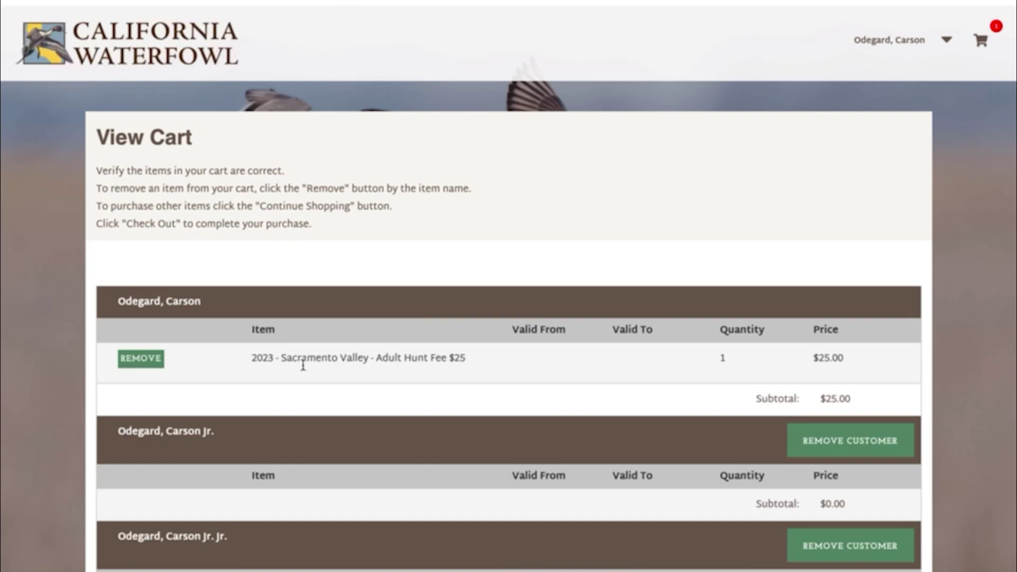
- Check out the $25.00 Adult Hunt Fee, moving through shipping, email and credit card sections
scroll(304, 366, down, 8)
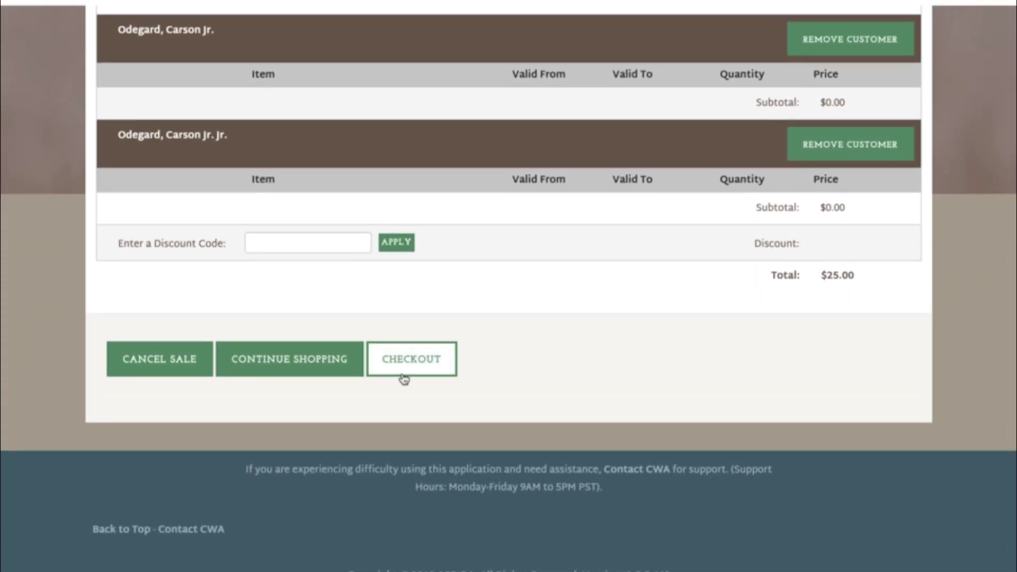
click(404, 378)
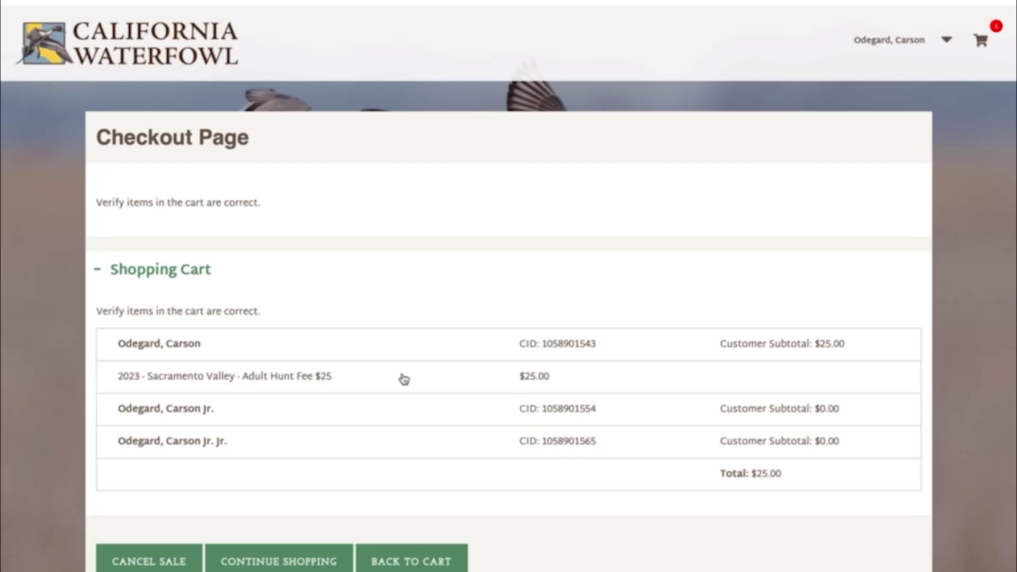
scroll(403, 378, down, 10)
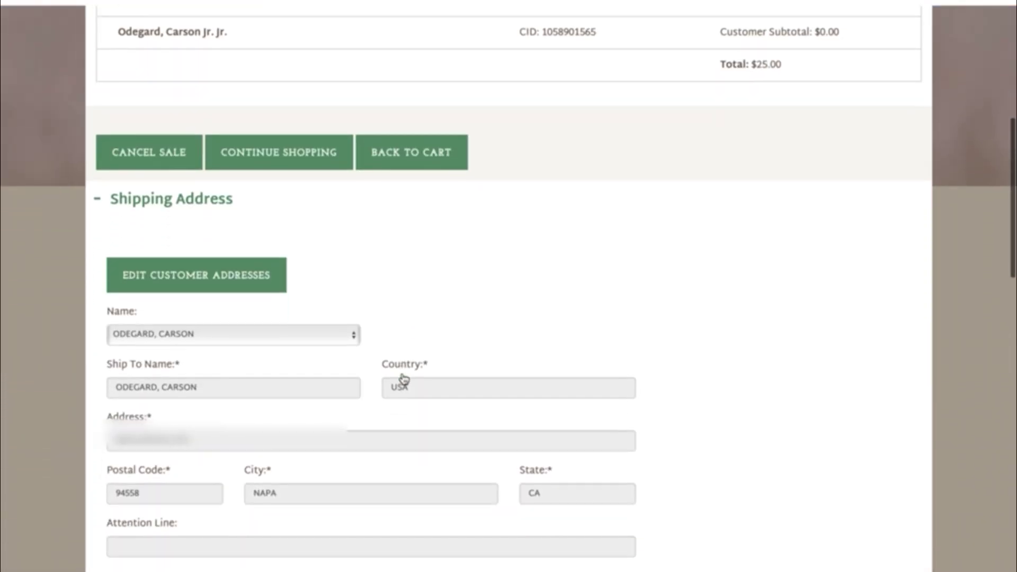
scroll(404, 379, down, 10)
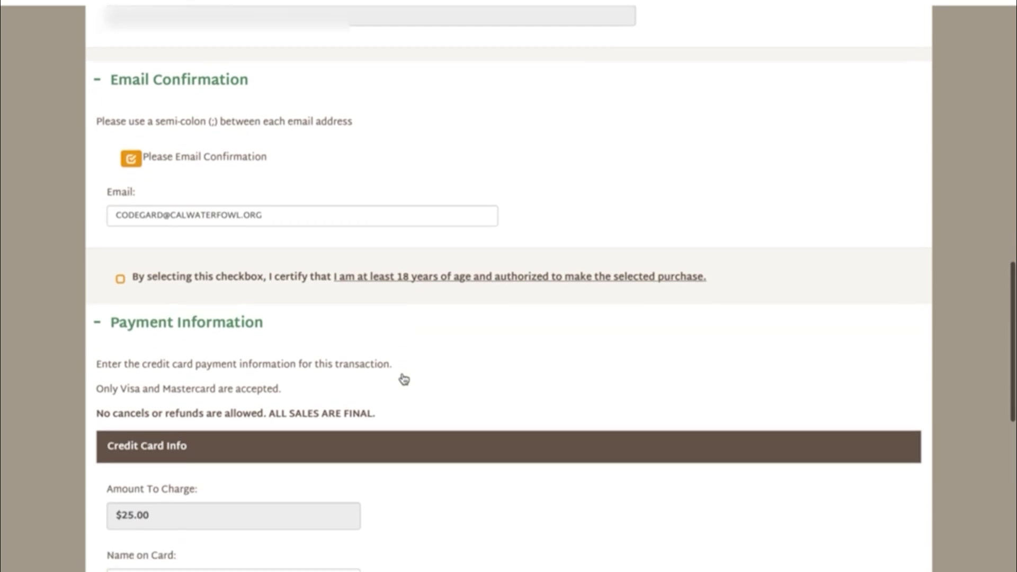
scroll(404, 379, down, 8)
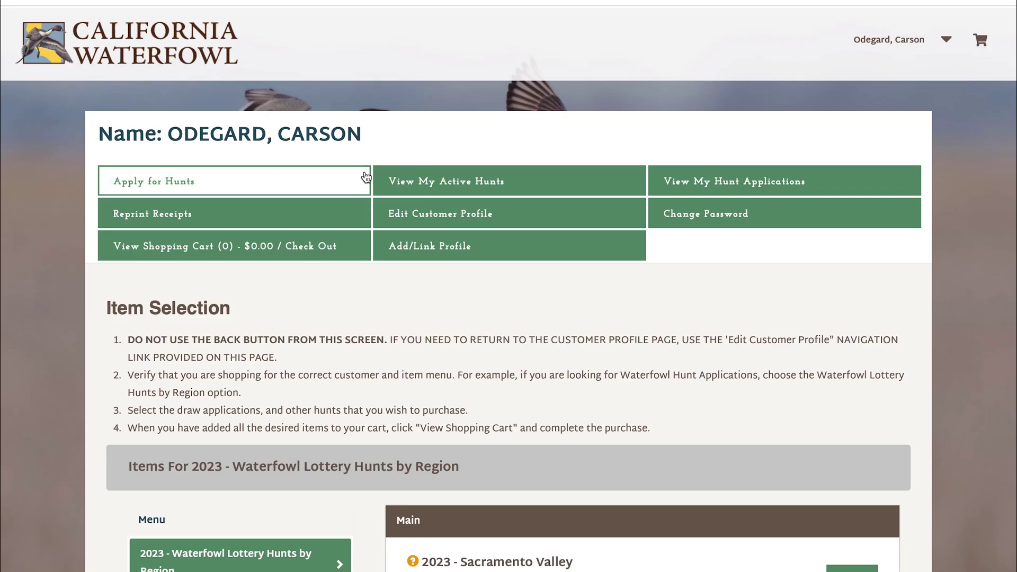
click(398, 179)
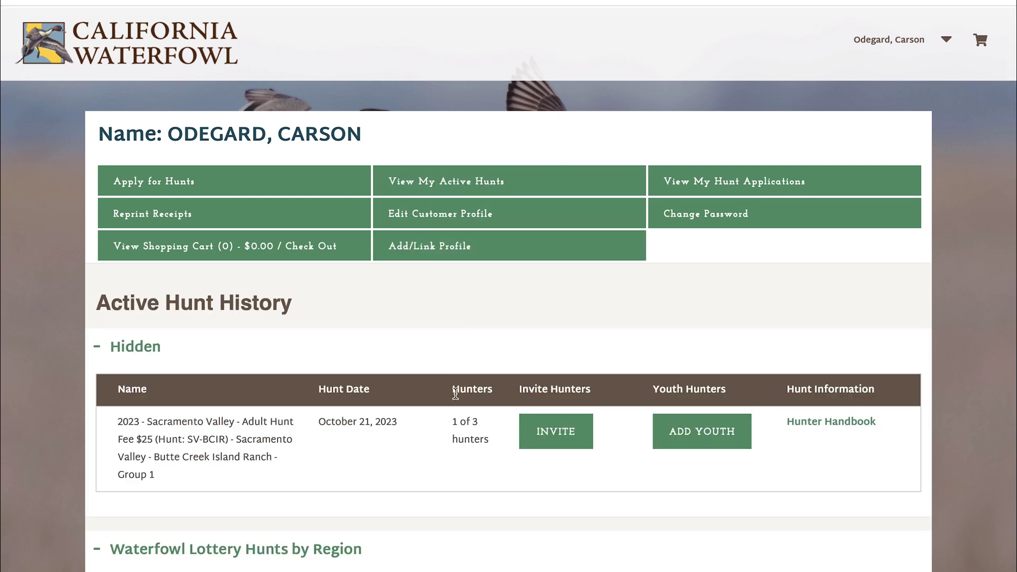
click(530, 432)
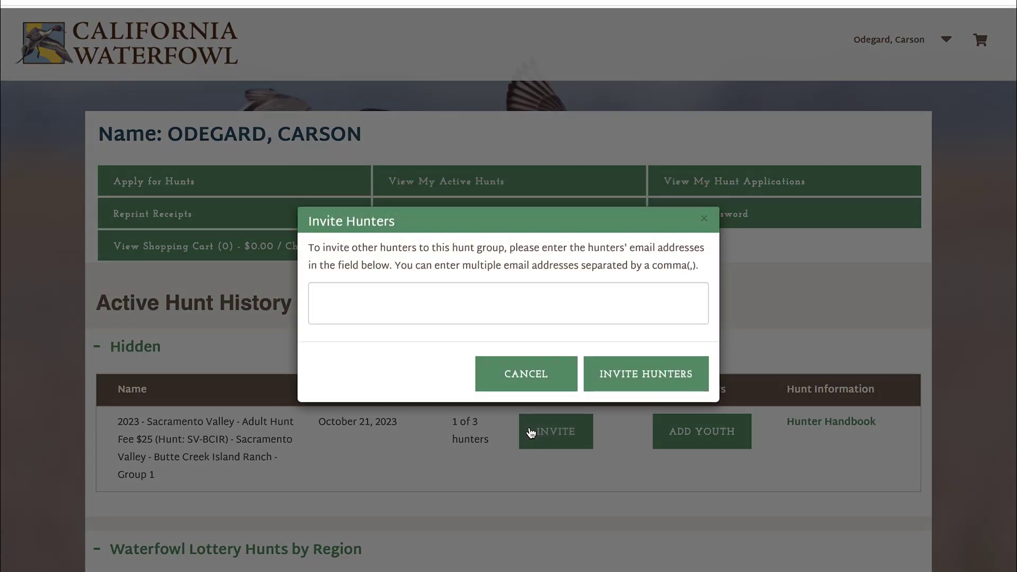
click(470, 285)
click(525, 374)
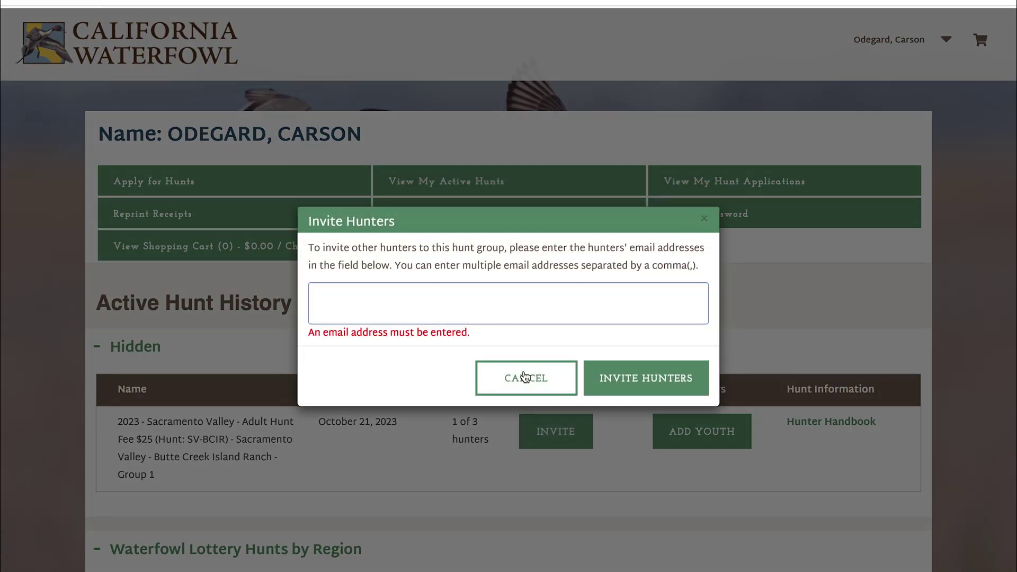
click(665, 430)
click(529, 291)
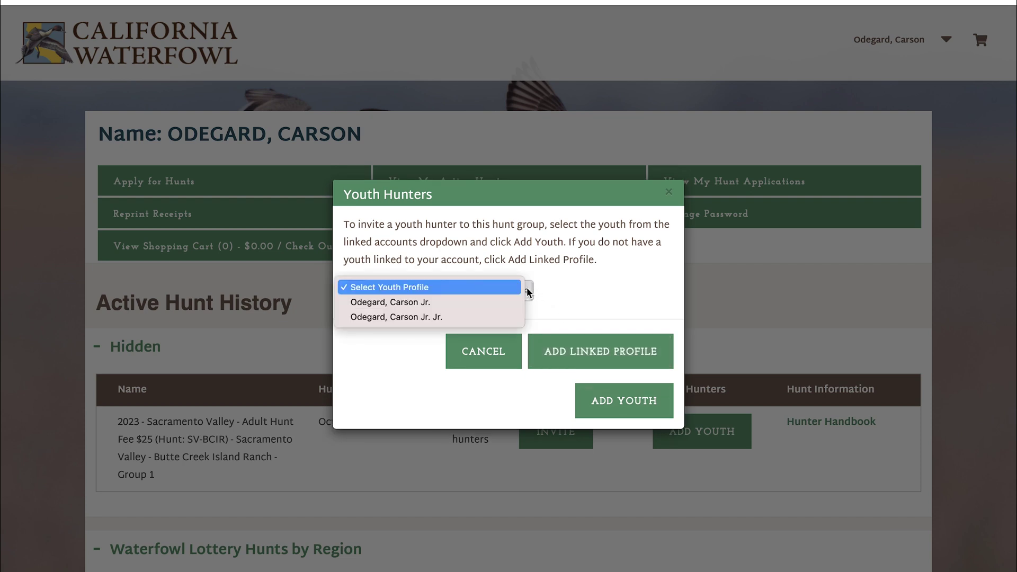
click(567, 292)
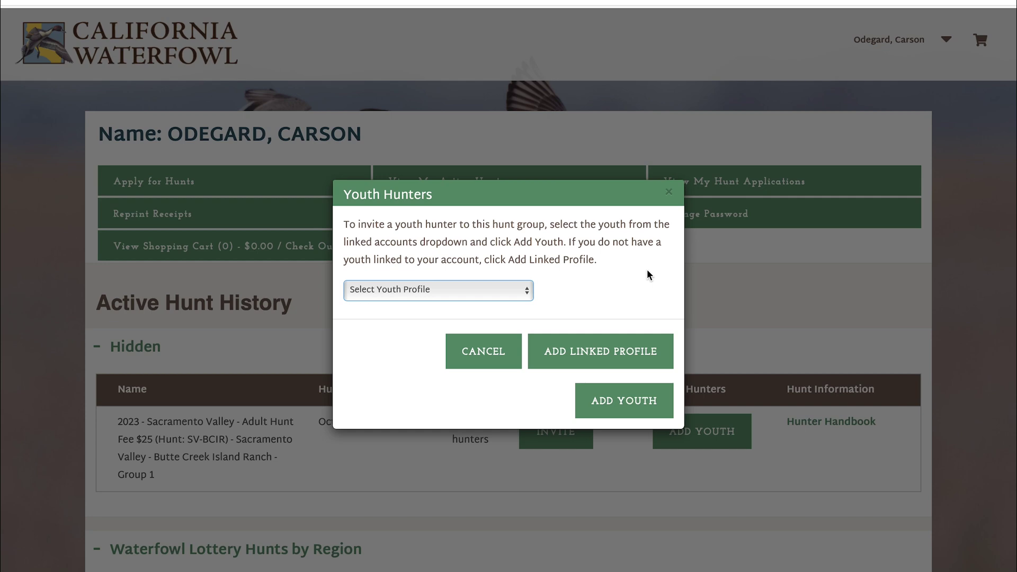
click(668, 193)
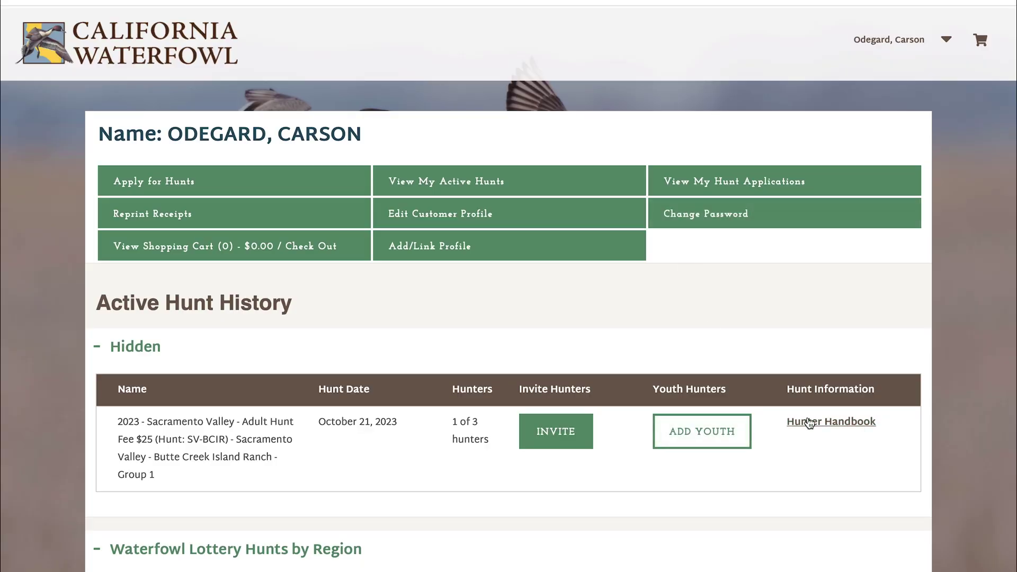
- Open the Hunter Handbook in a new tab and browse the handbooks for each hunt location
click(809, 423)
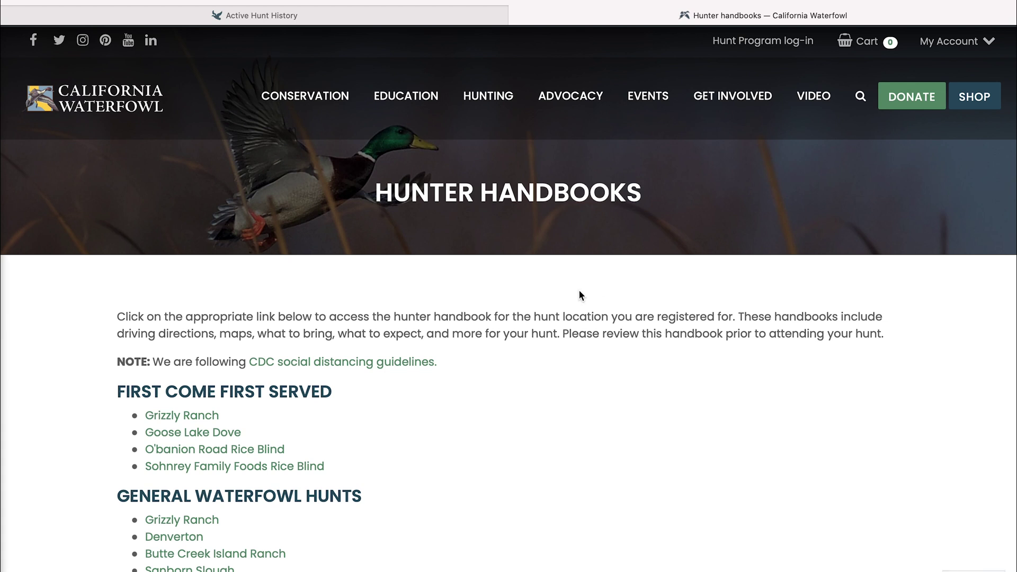
scroll(577, 293, down, 5)
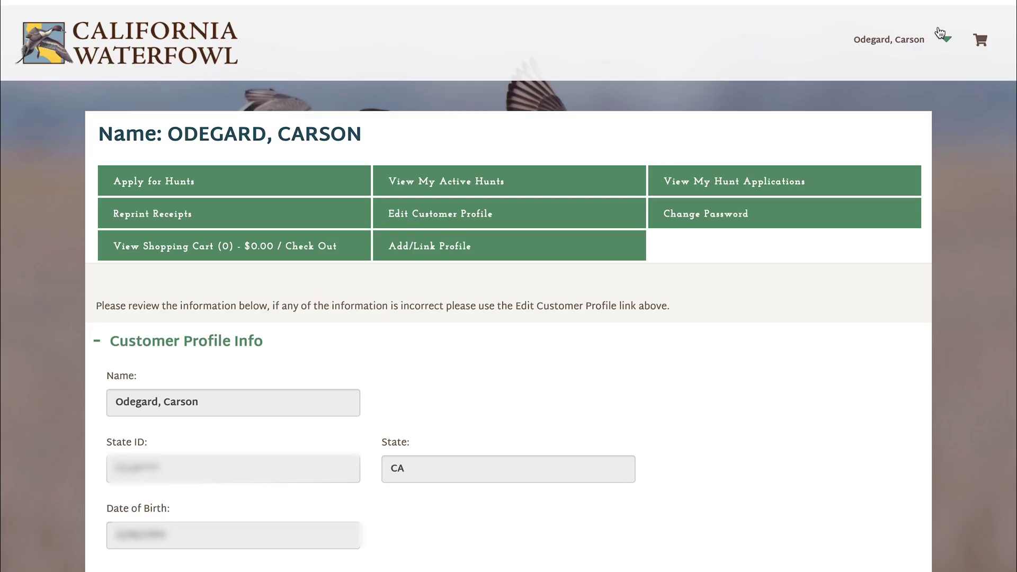
- Start Add/Link Profile and search customers by the youth's date of birth and last name
click(946, 39)
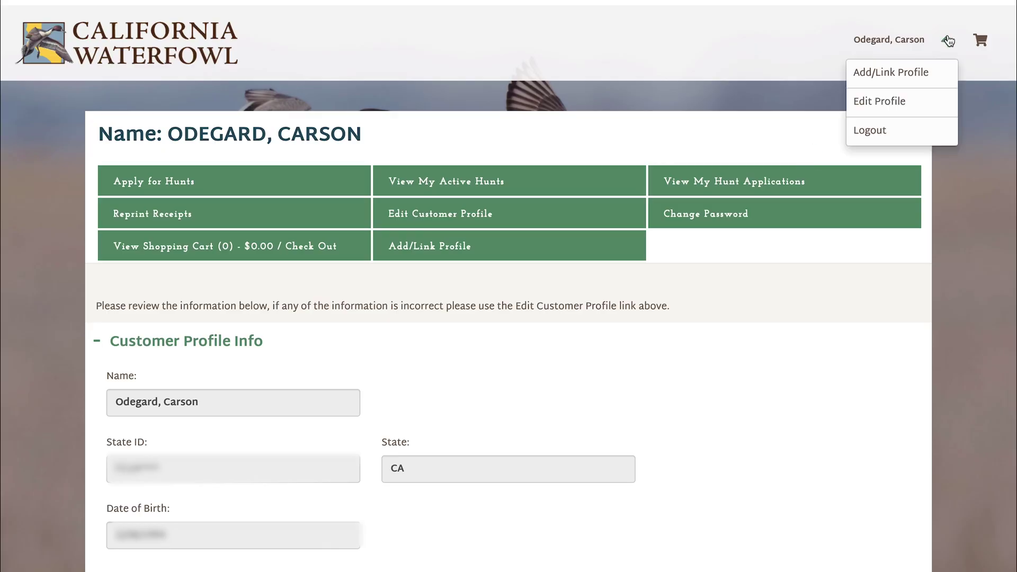
click(911, 76)
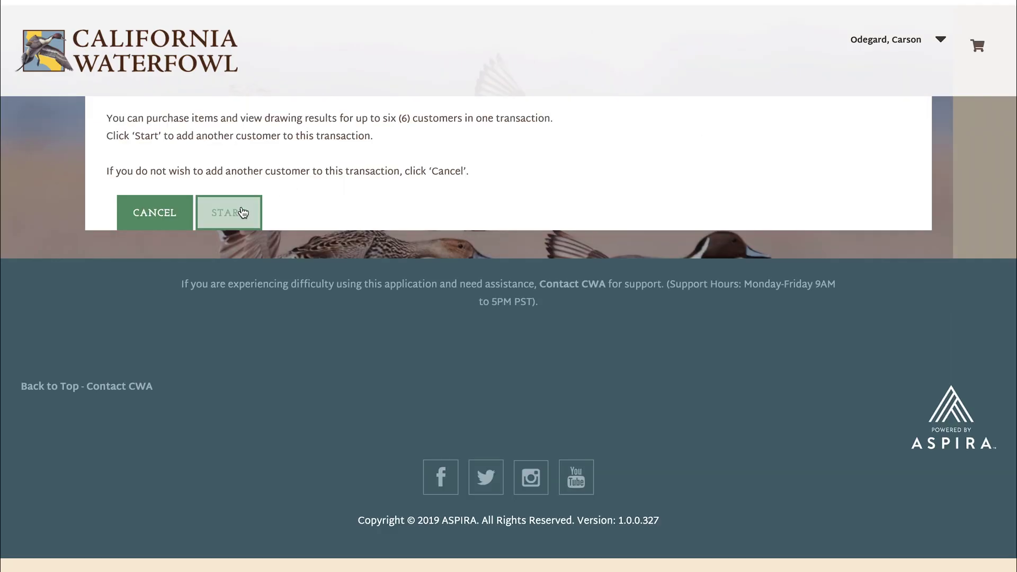
click(243, 214)
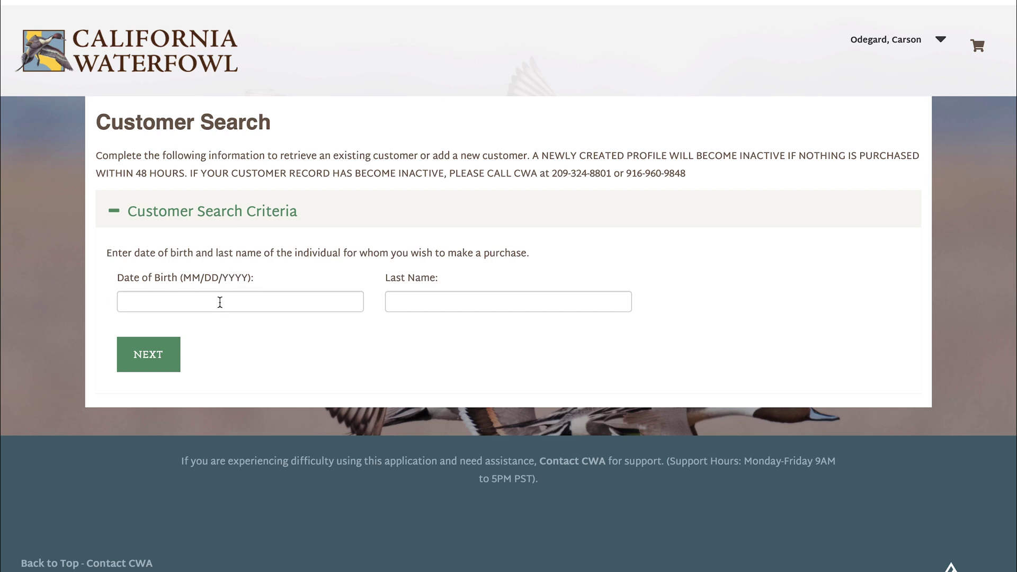
click(220, 302)
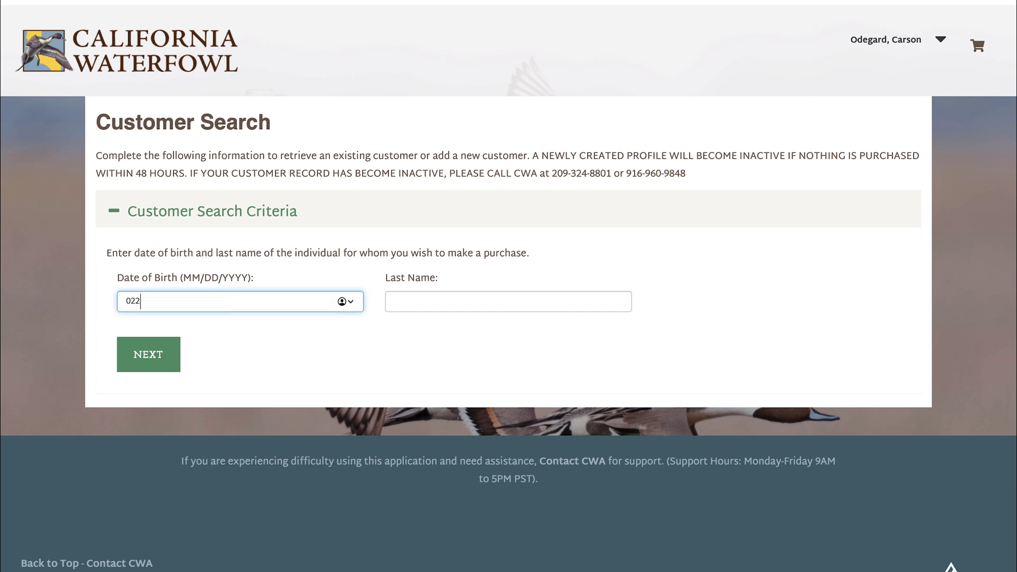
click(410, 301)
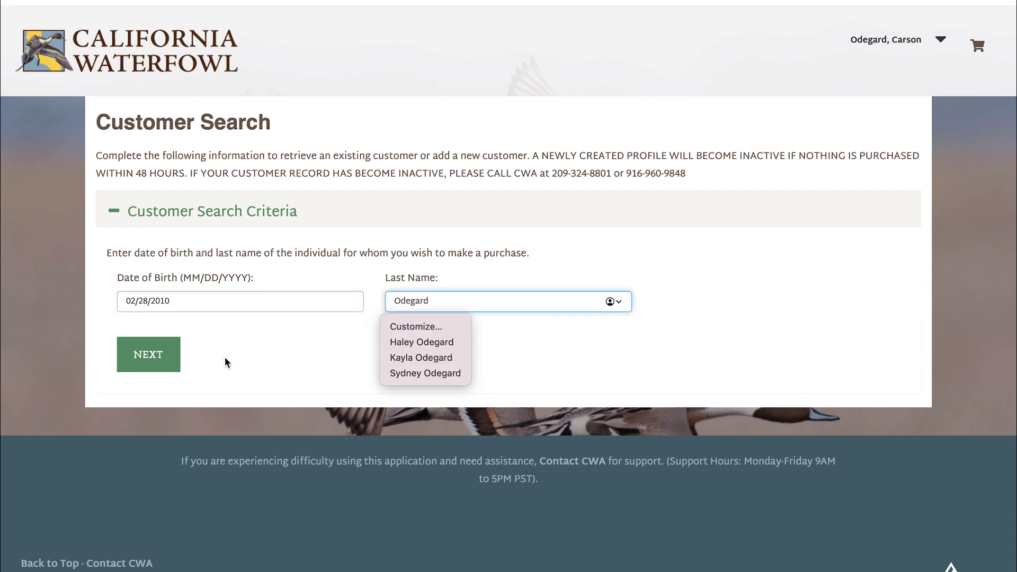
click(174, 355)
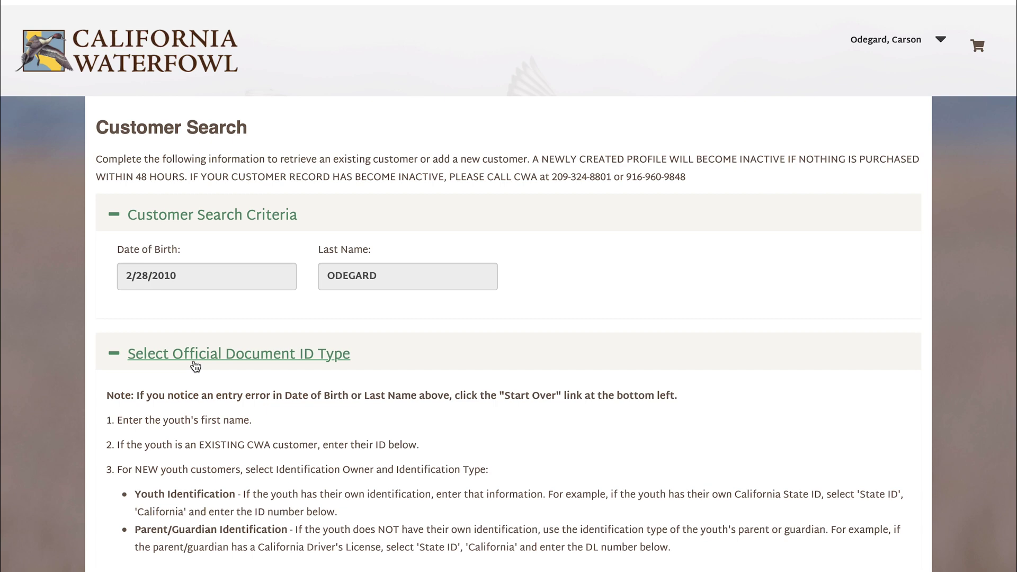
- Enter the youth's first name in the search form
scroll(206, 344, down, 4)
scroll(206, 346, down, 1)
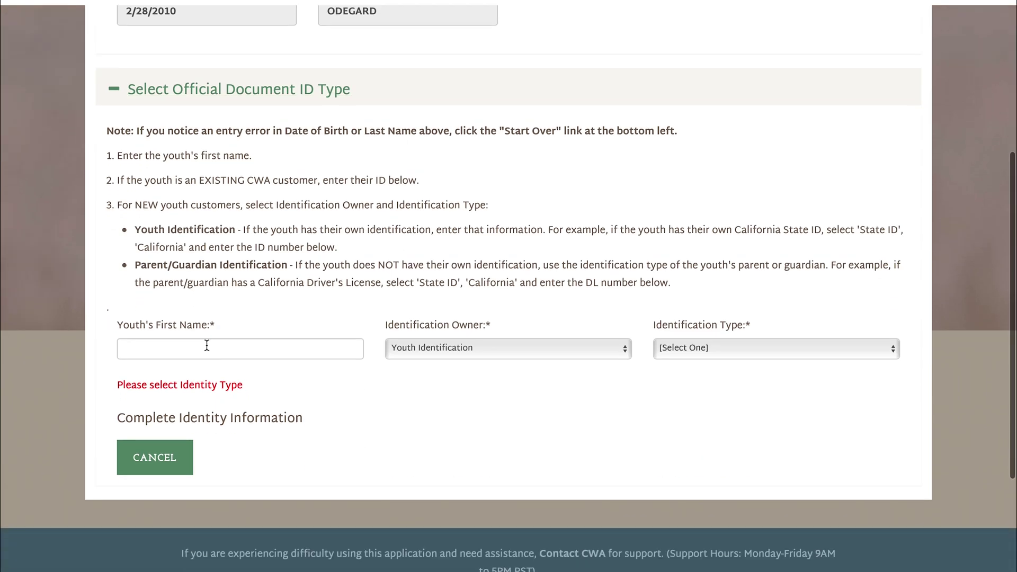
click(207, 346)
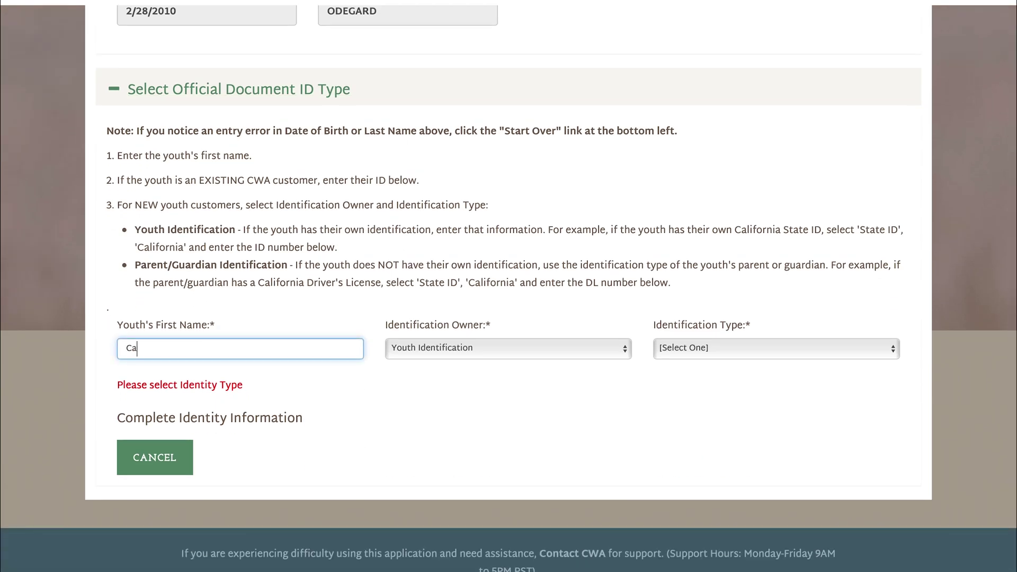
text(Carson Jr.)
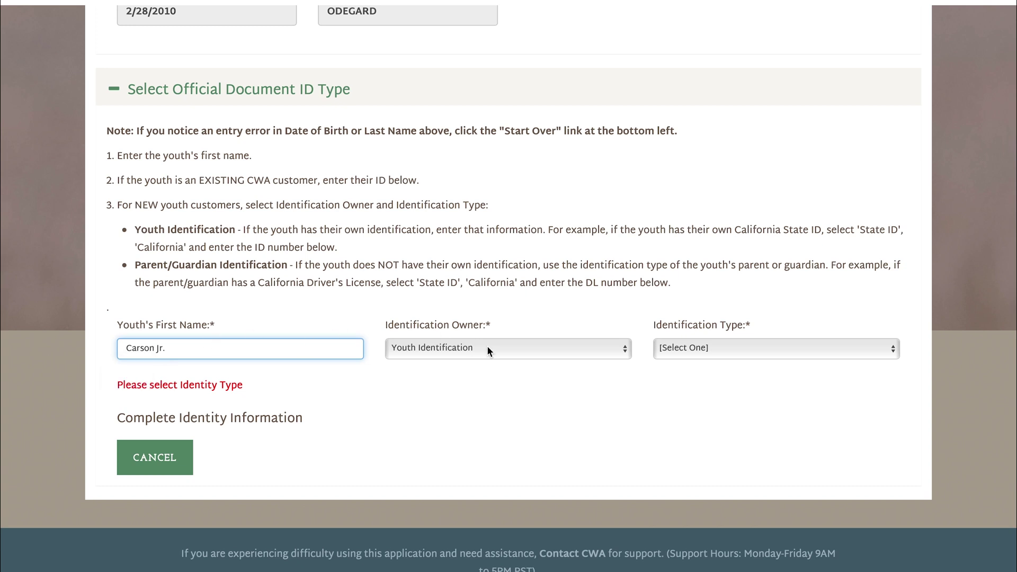
- Identify the youth by Parent/Guardian Identification, a California Guardian State ID with its number, and submit
click(487, 345)
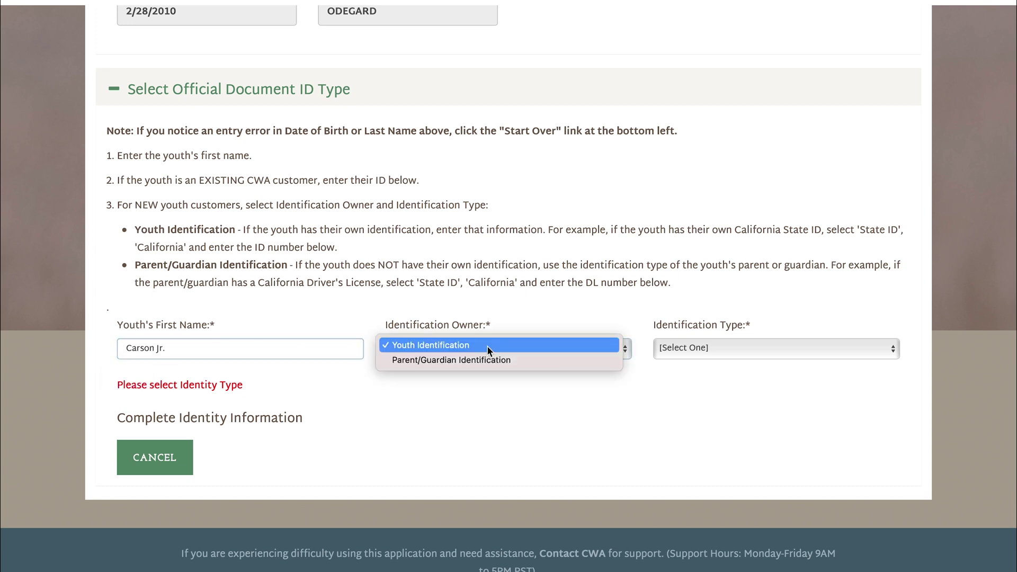
click(488, 358)
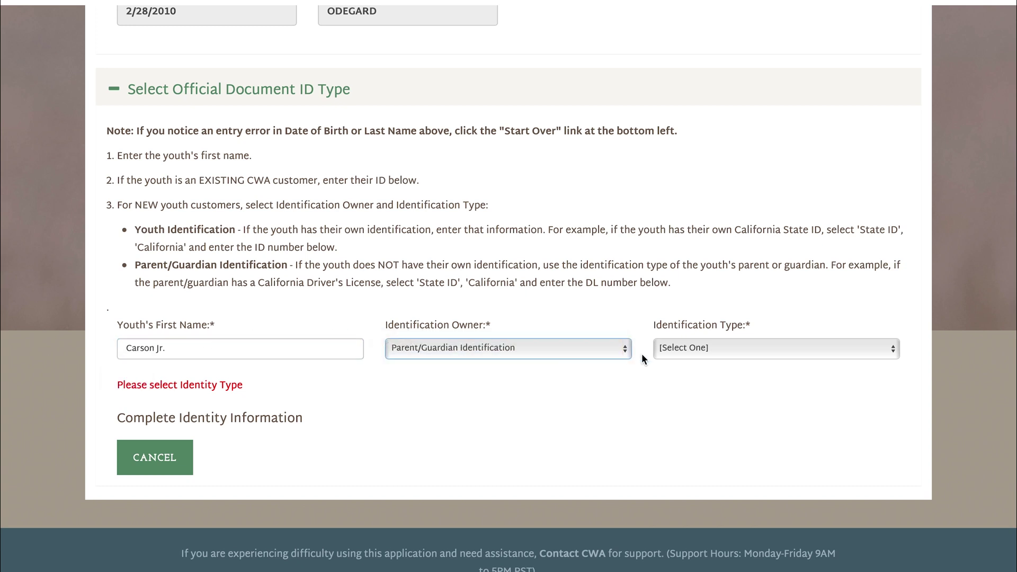
click(685, 354)
click(689, 357)
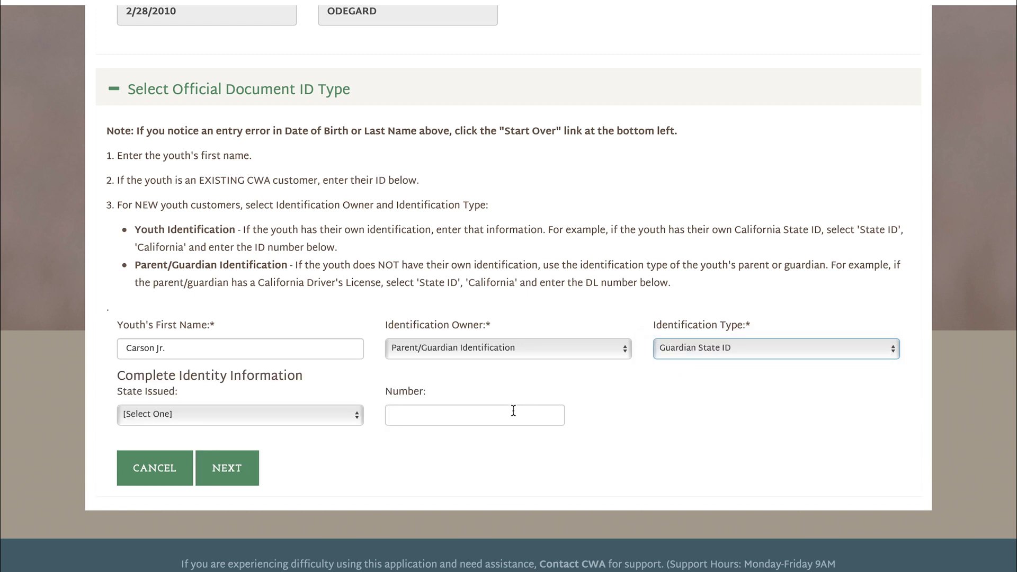
click(323, 415)
click(325, 426)
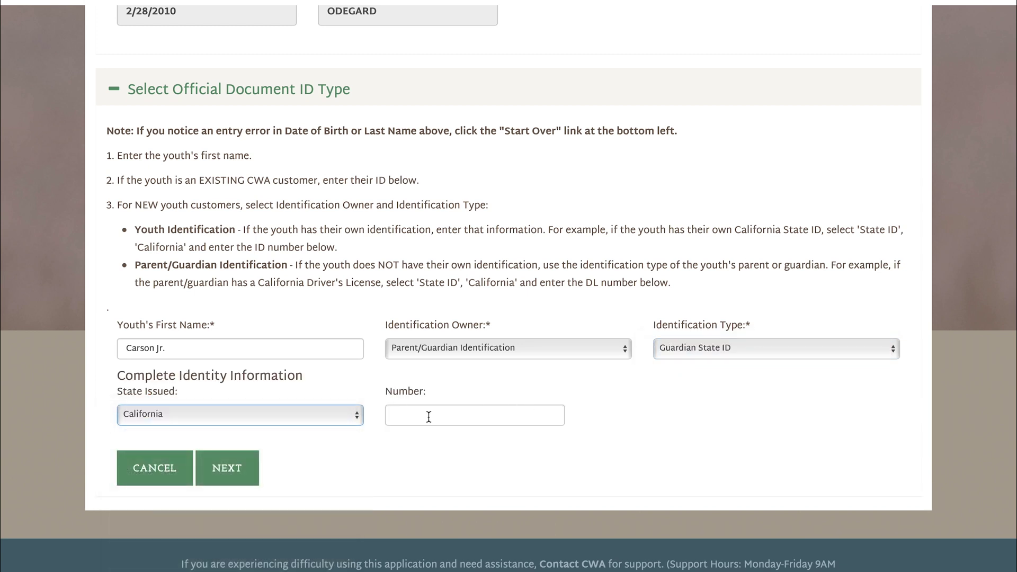
click(431, 415)
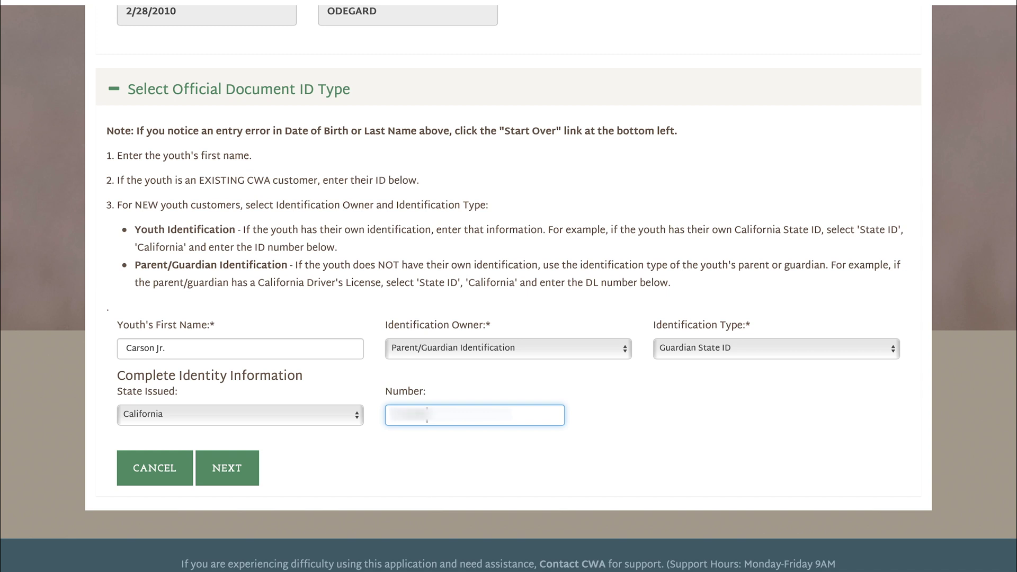
click(250, 468)
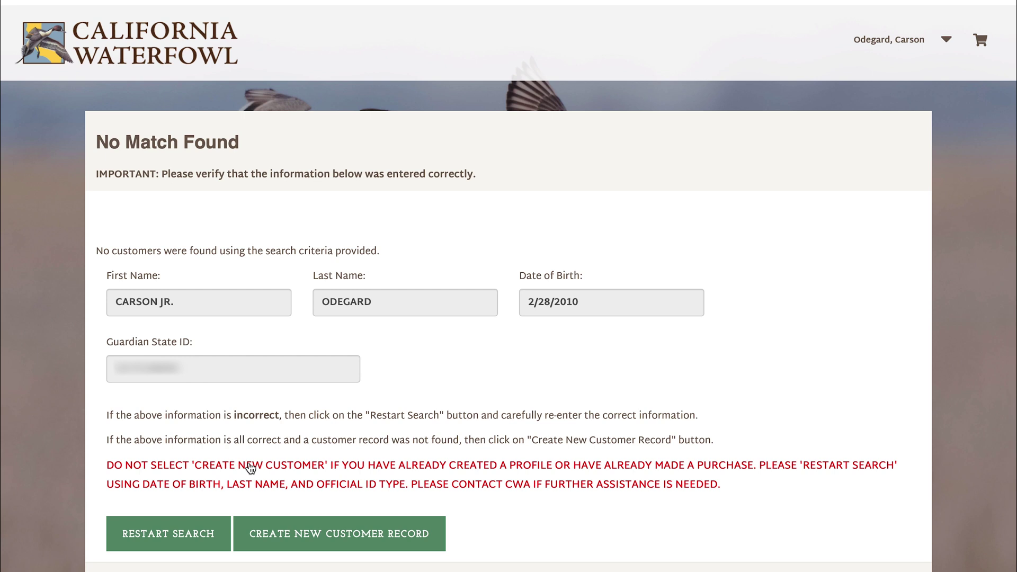
- Choose Create New Customer Record for the unmatched youth
scroll(251, 468, down, 2)
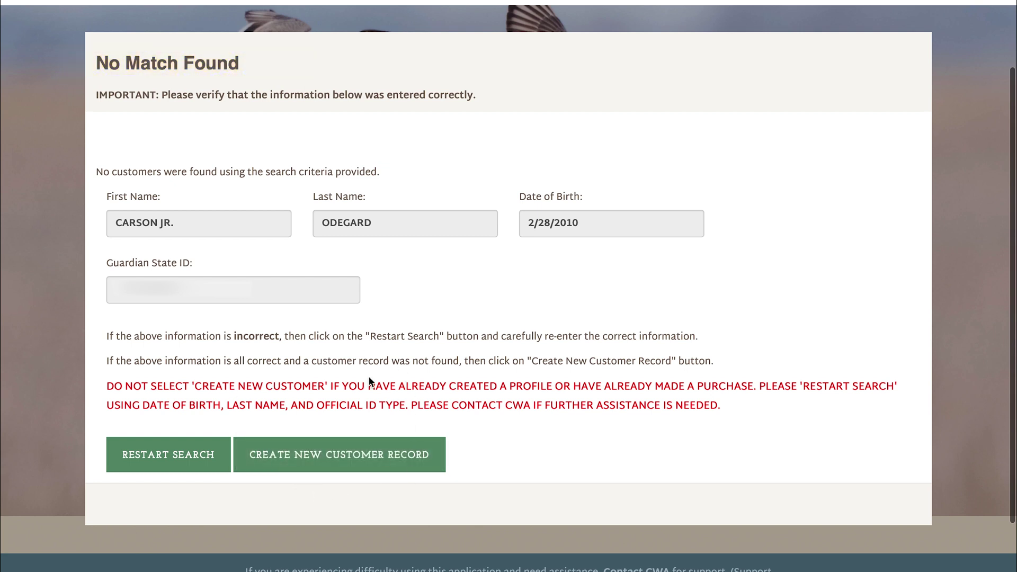
click(367, 469)
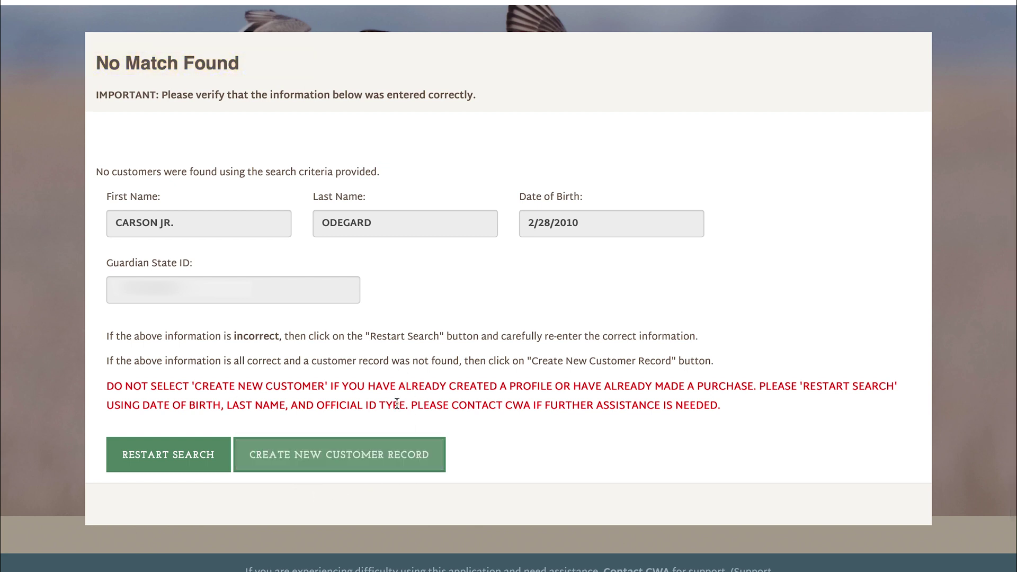